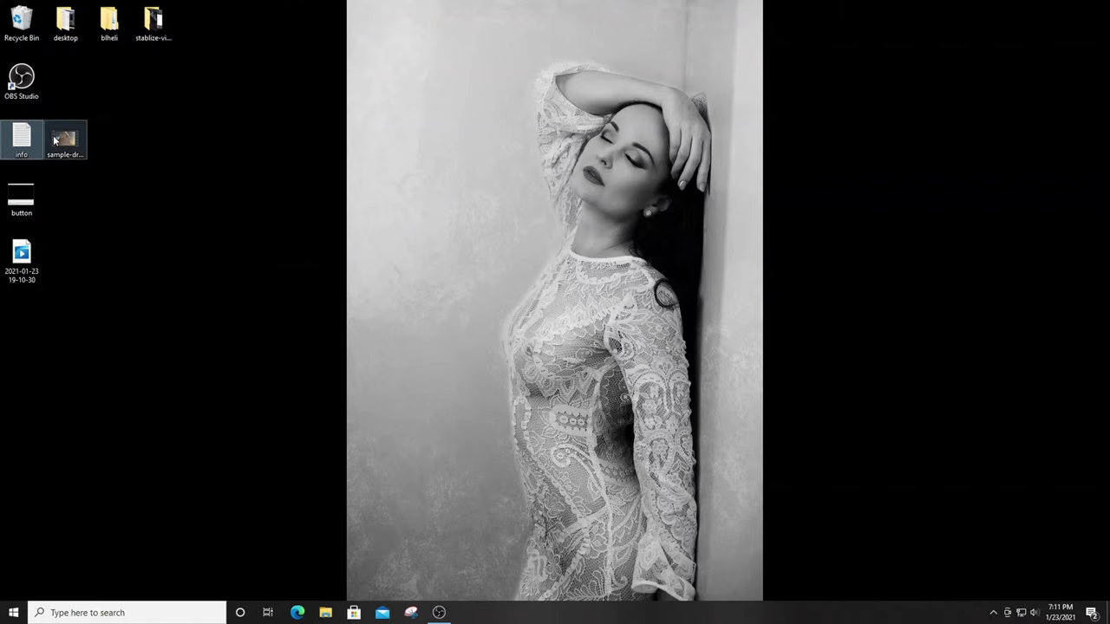
Open the download-links info file in Notepad and select the VirtualDub download URL
double_click(32, 142)
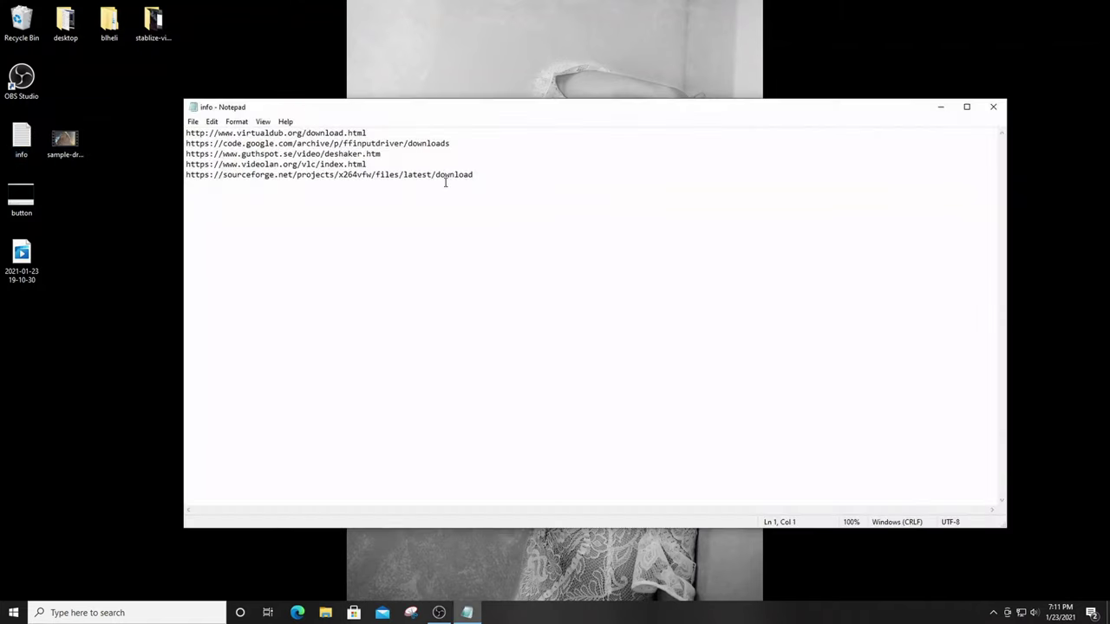
key("ctrl+a")
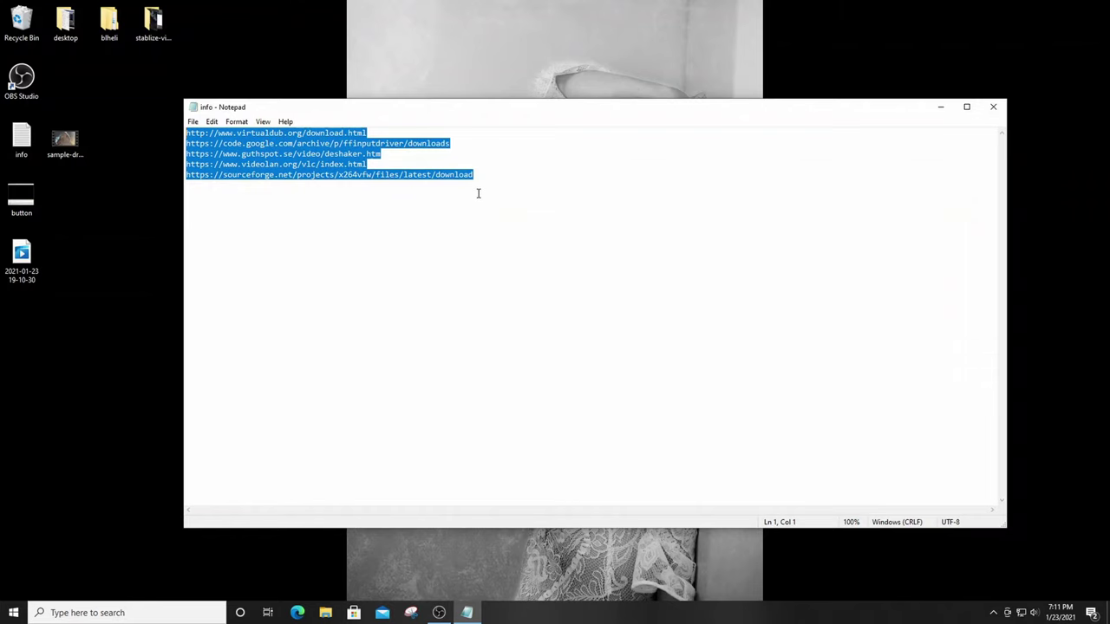
triple_click(411, 131)
key("ctrl+c")
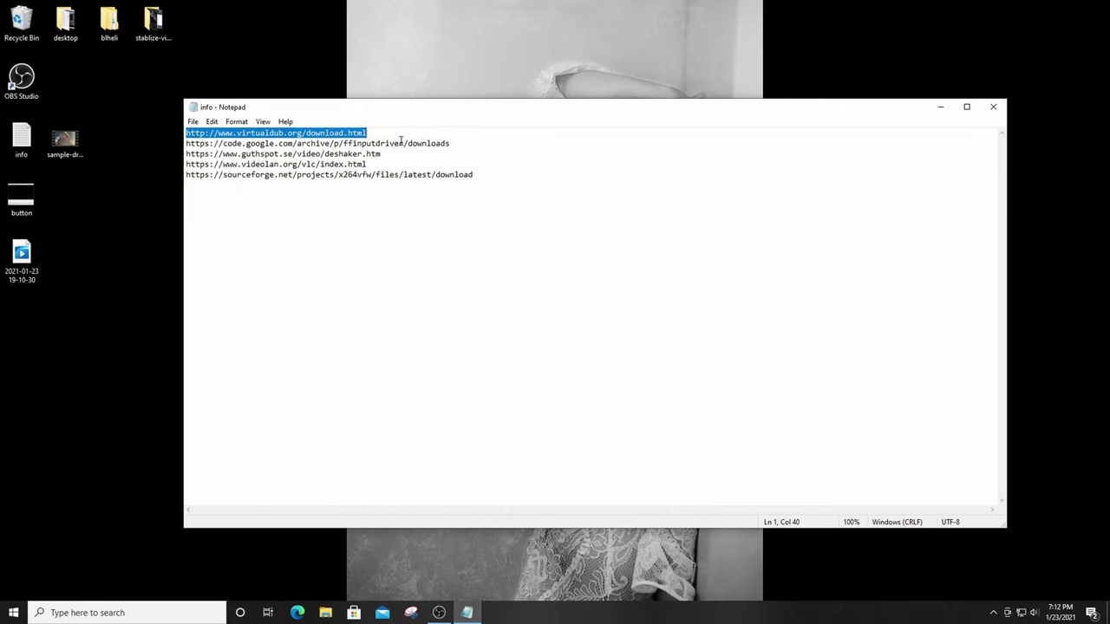
left_click(136, 609)
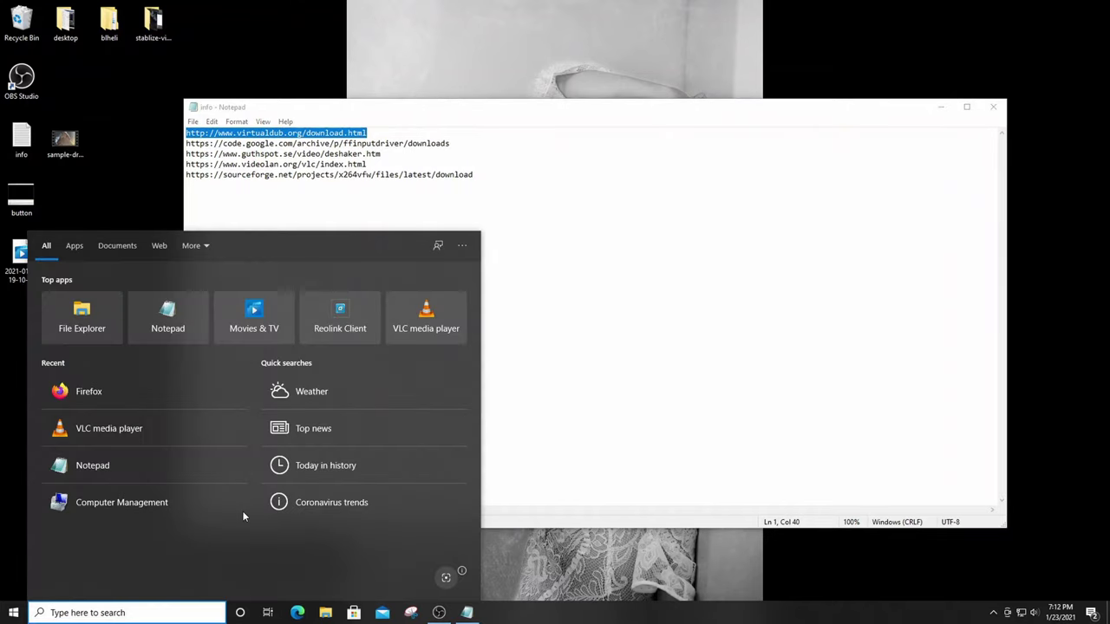
Launch Firefox and load the pasted virtualdub.org downloads page
left_click(101, 396)
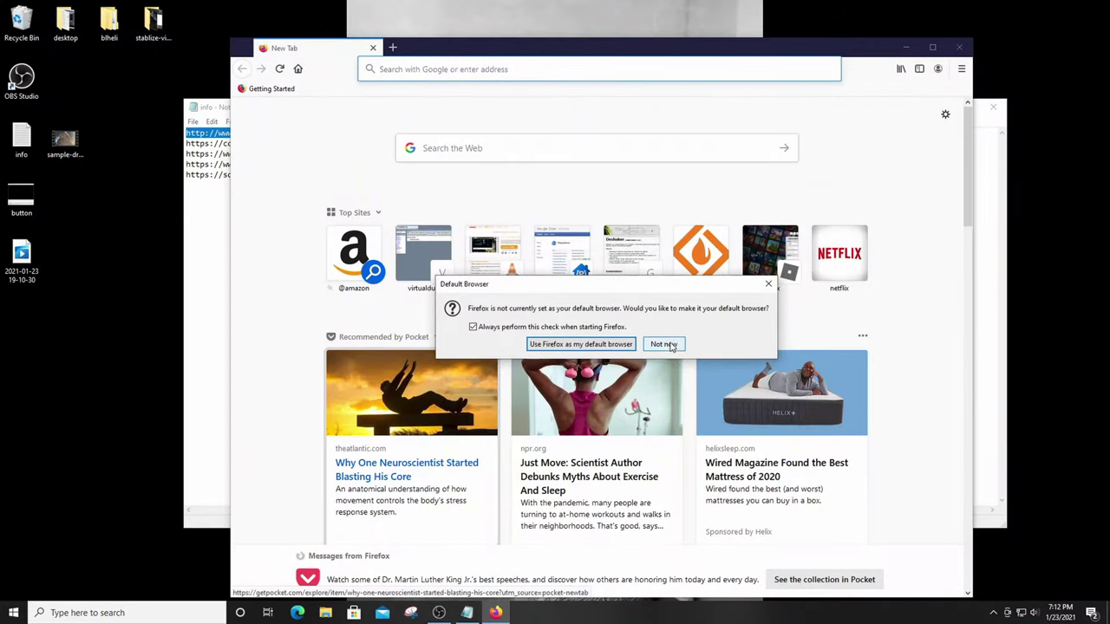
left_click(664, 344)
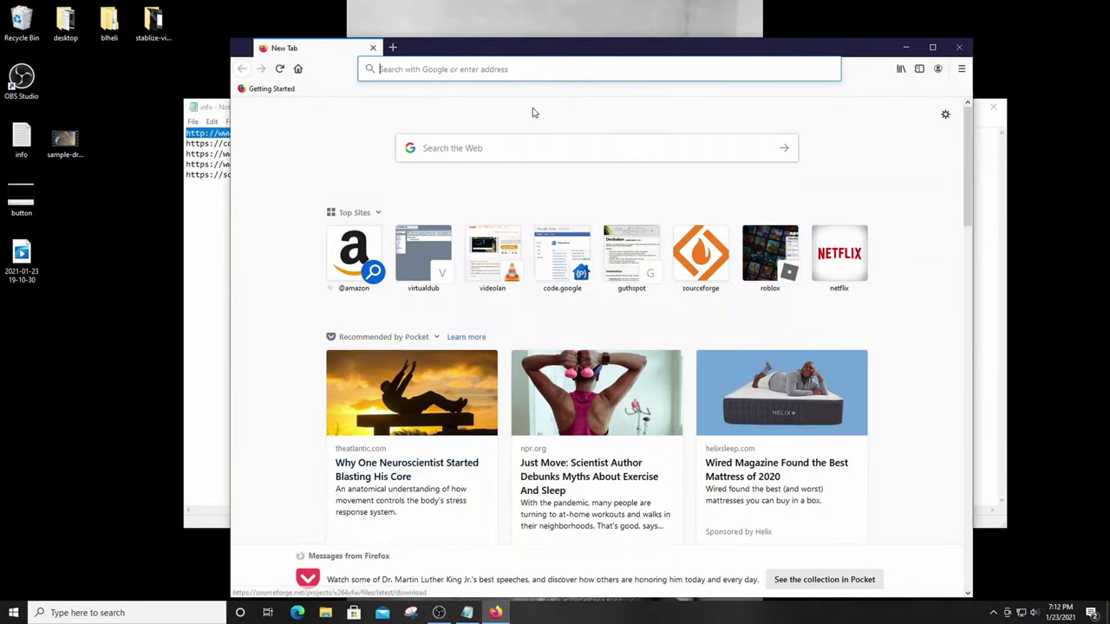
left_click(460, 68)
key("ctrl+v")
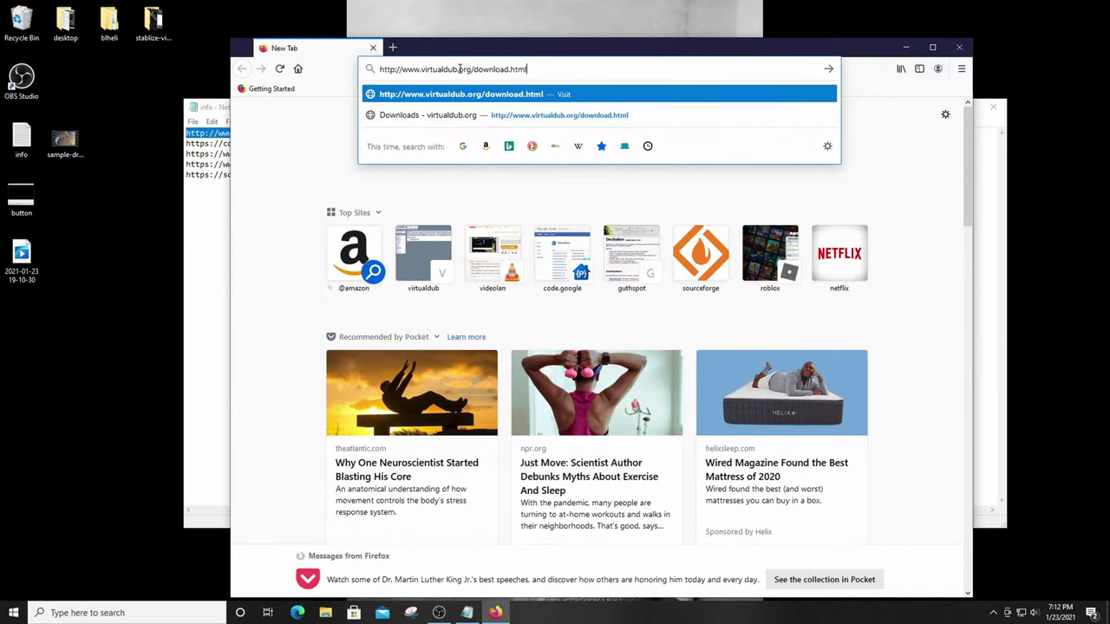
key("Return")
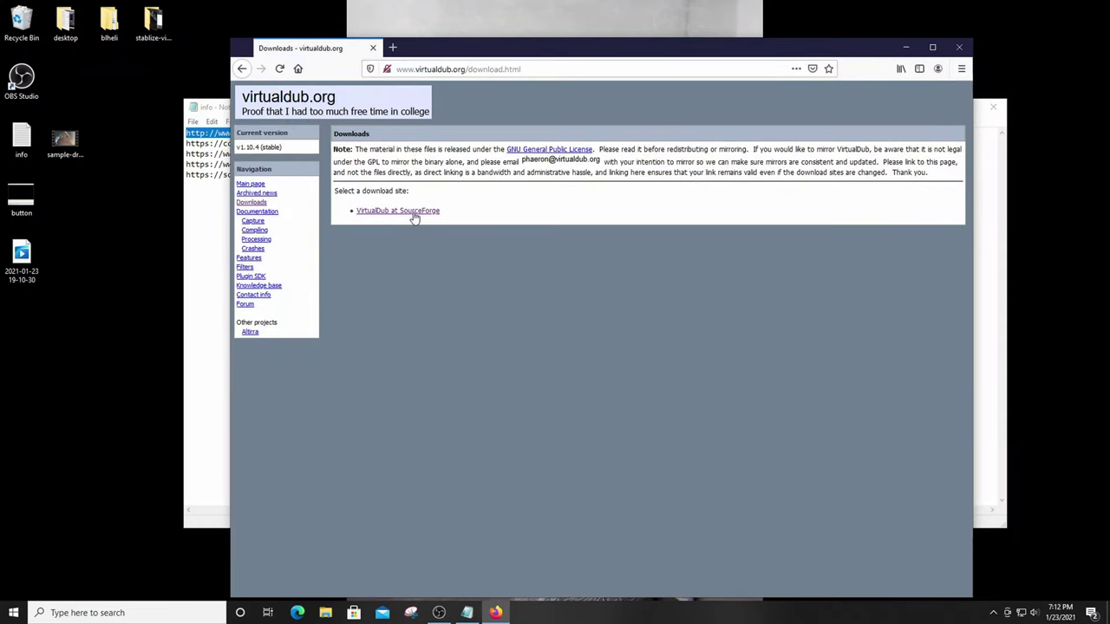
Save VirtualDub-1.10.4-AMD64.zip from the VirtualDub SourceForge download link
left_click(441, 213)
scroll(654, 368, "down", 3)
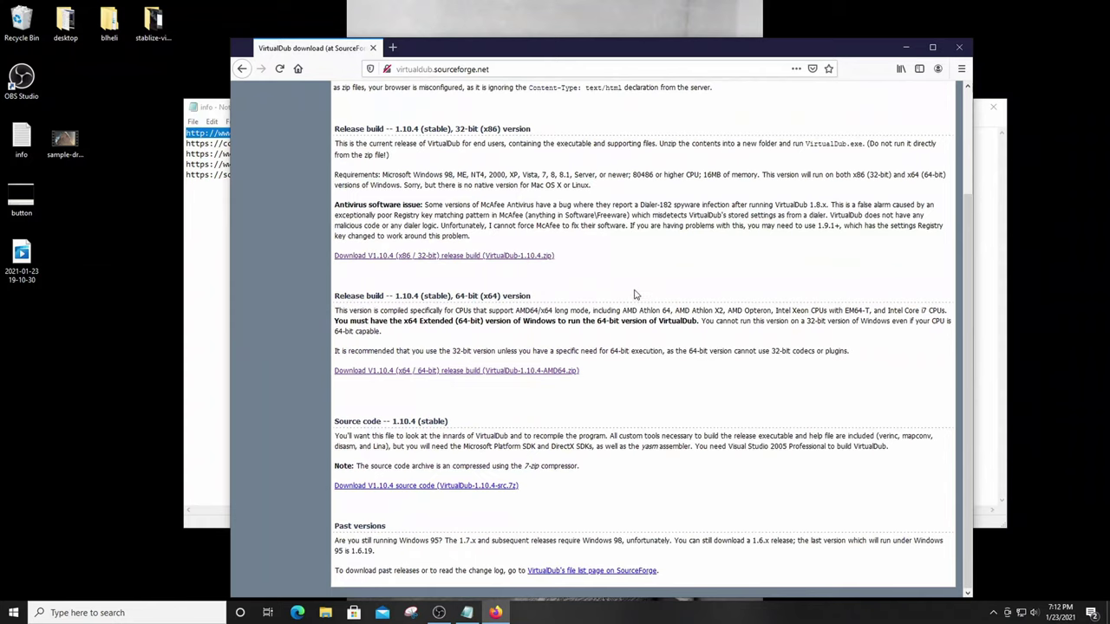
left_click(505, 371)
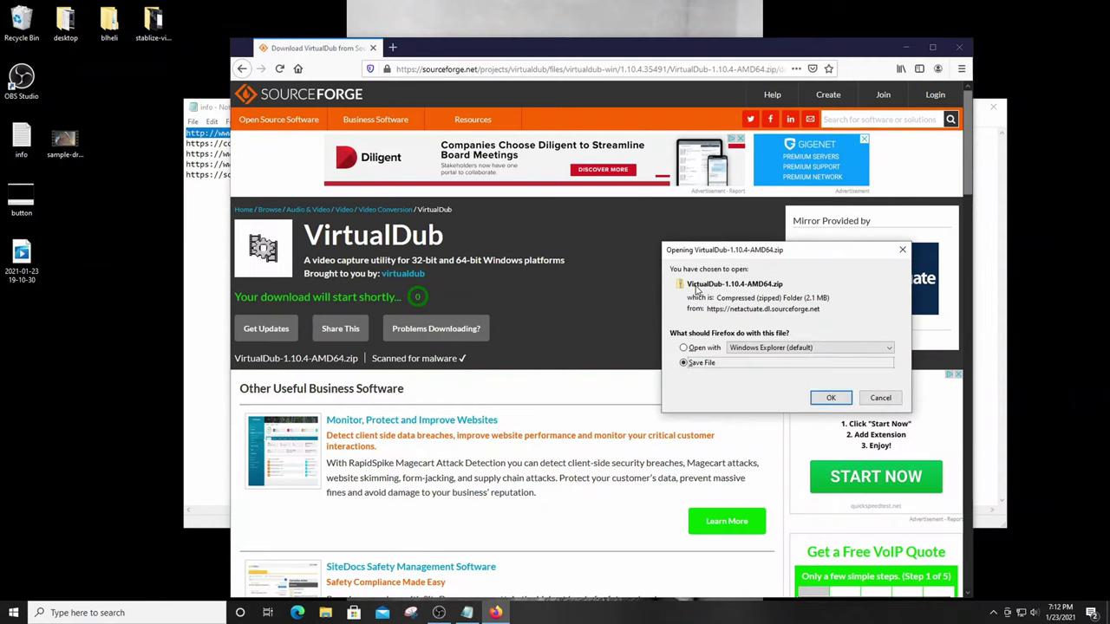
left_click(829, 397)
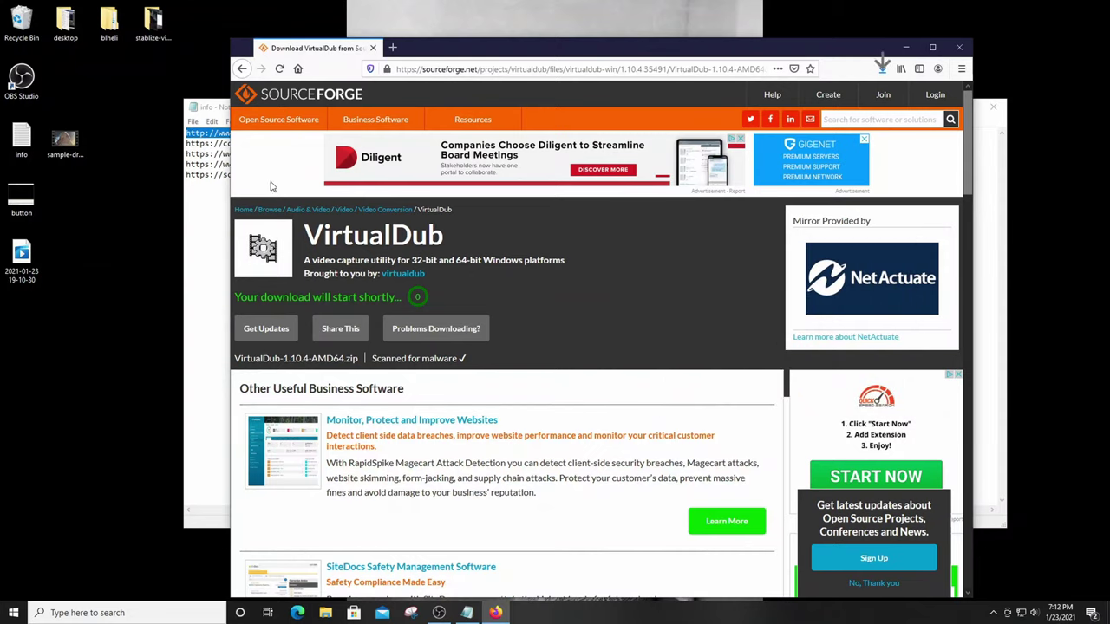
left_click(202, 144)
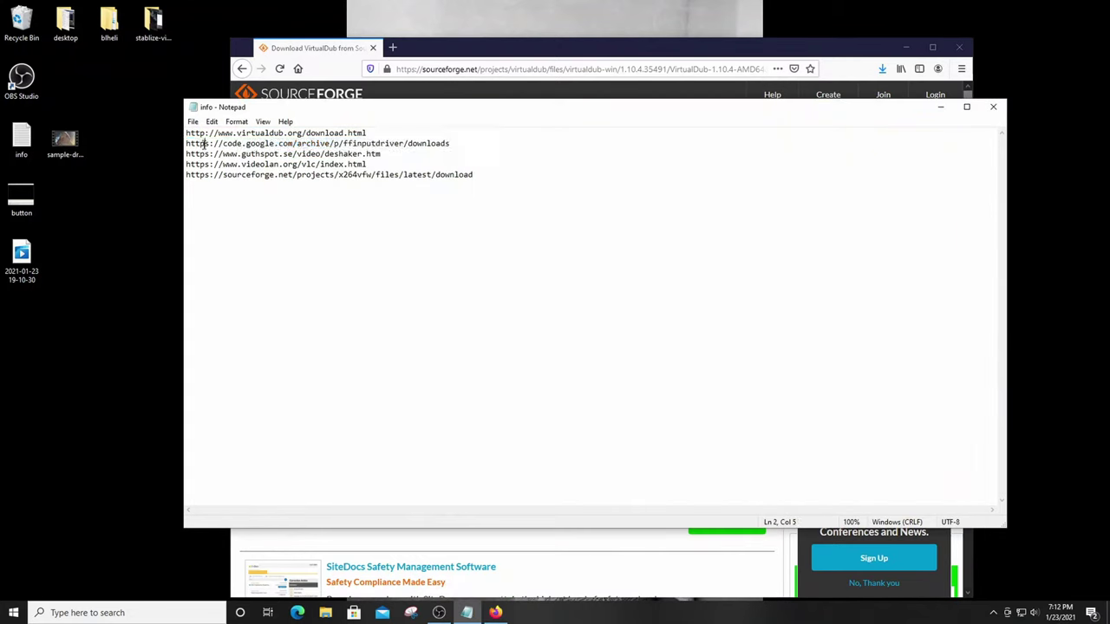
Copy the code.google.com link and save ffinputdriver-bin-0.7-64.zip in Firefox
triple_click(203, 144)
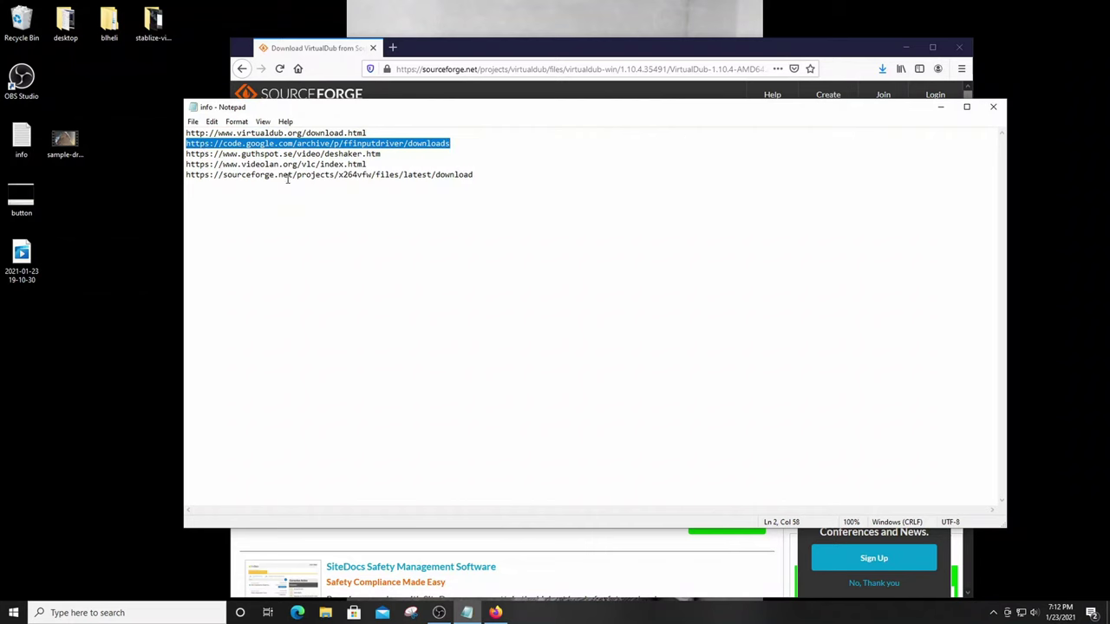
key("ctrl+c")
left_click(516, 66)
key("ctrl+v")
key("Return")
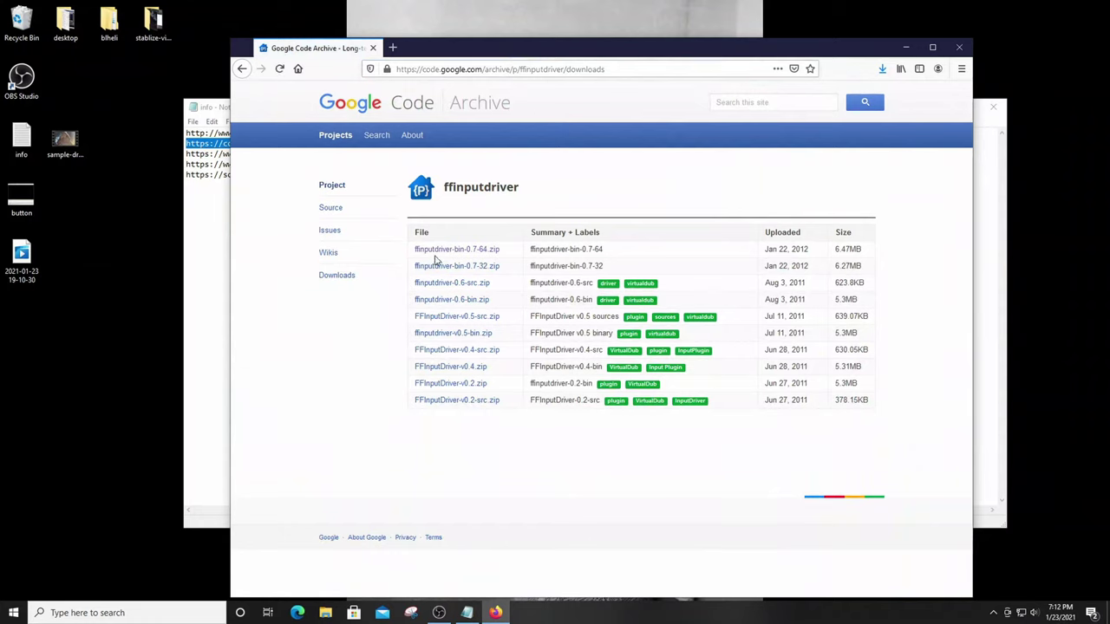
left_click(443, 250)
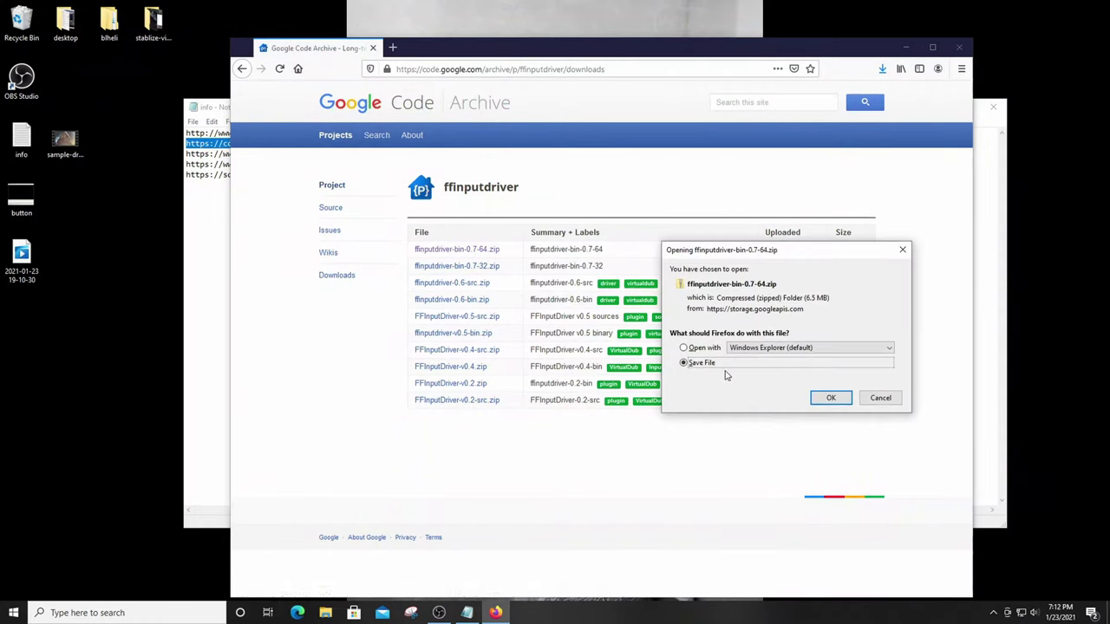
left_click(830, 397)
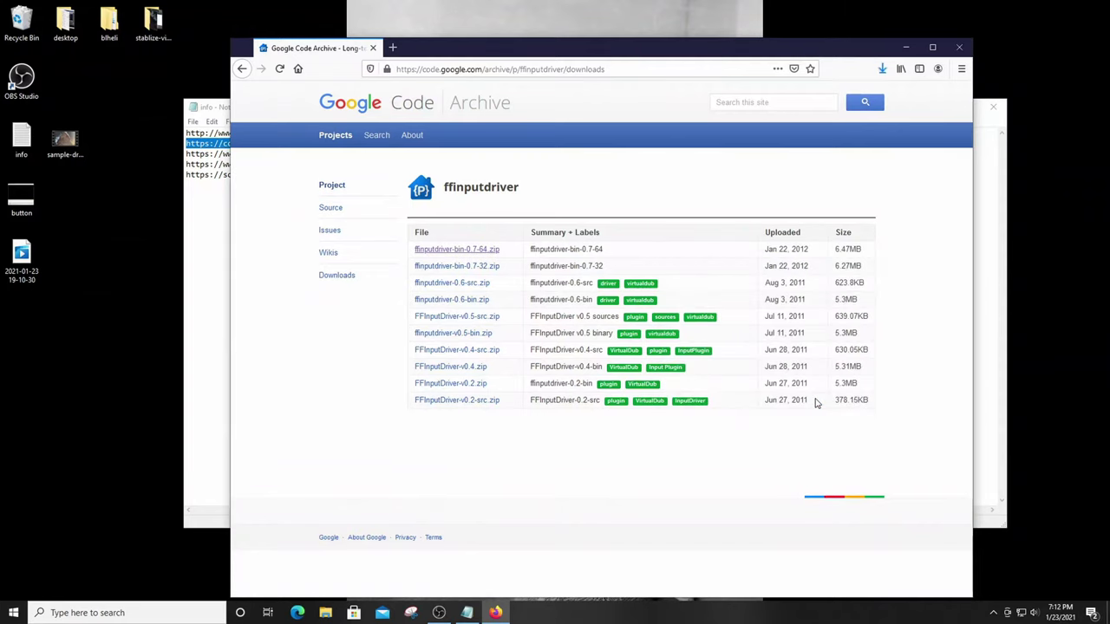
Load the guthspot Deshaker page and save the 64-bit Deshaker31_64.zip
key("alt+Tab")
left_click(437, 43)
left_click(439, 72)
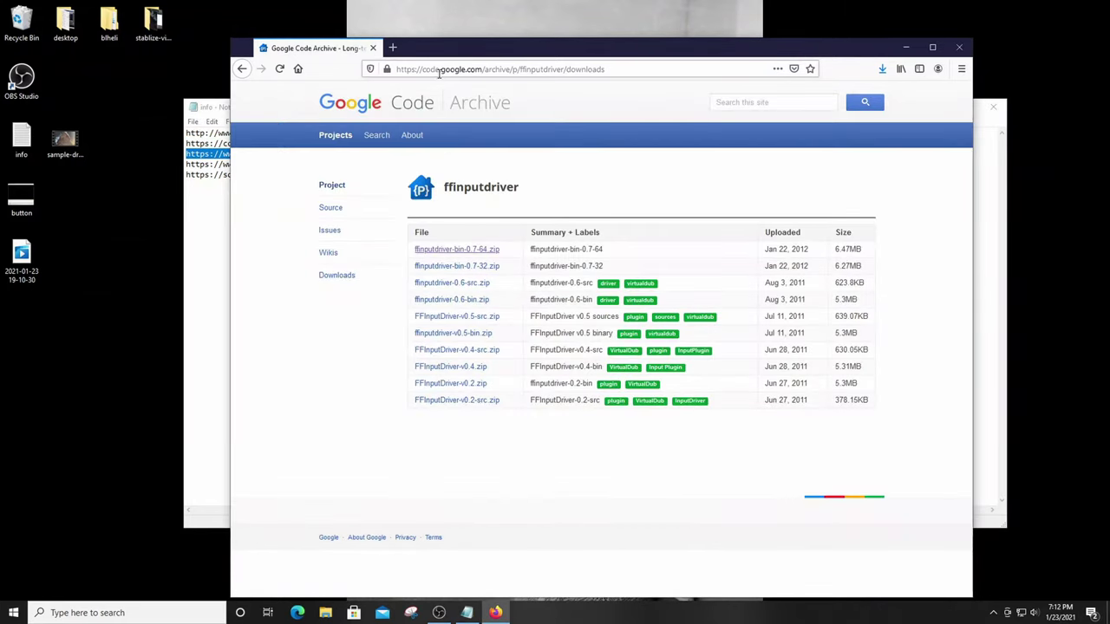
key("ctrl+v")
key("Return")
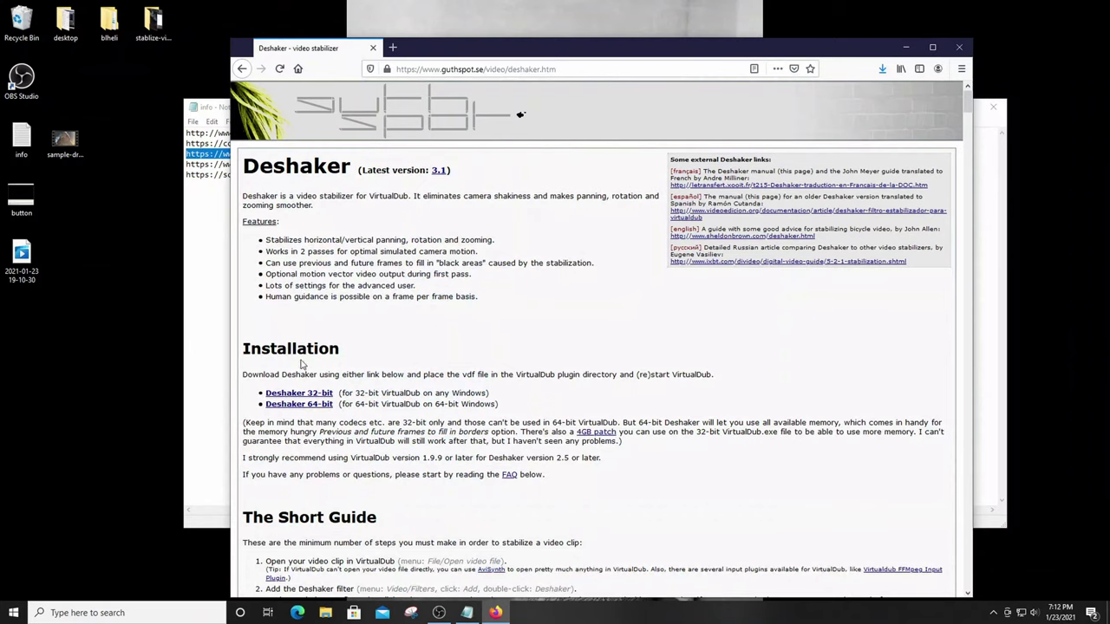
scroll(379, 384, "down", 3)
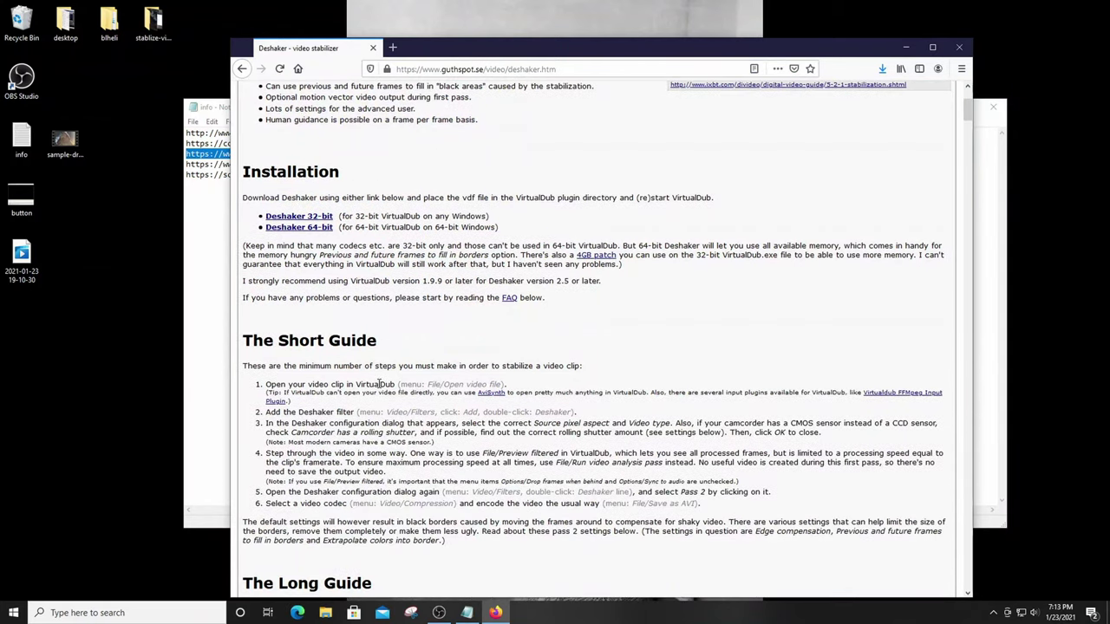
left_click(318, 227)
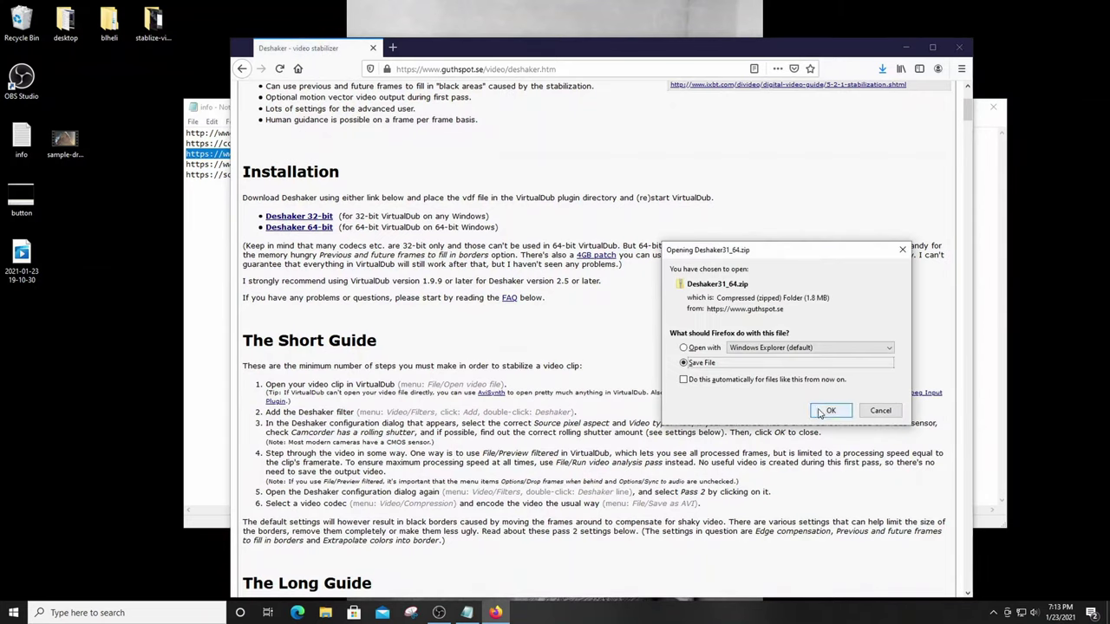
left_click(831, 409)
triple_click(224, 165)
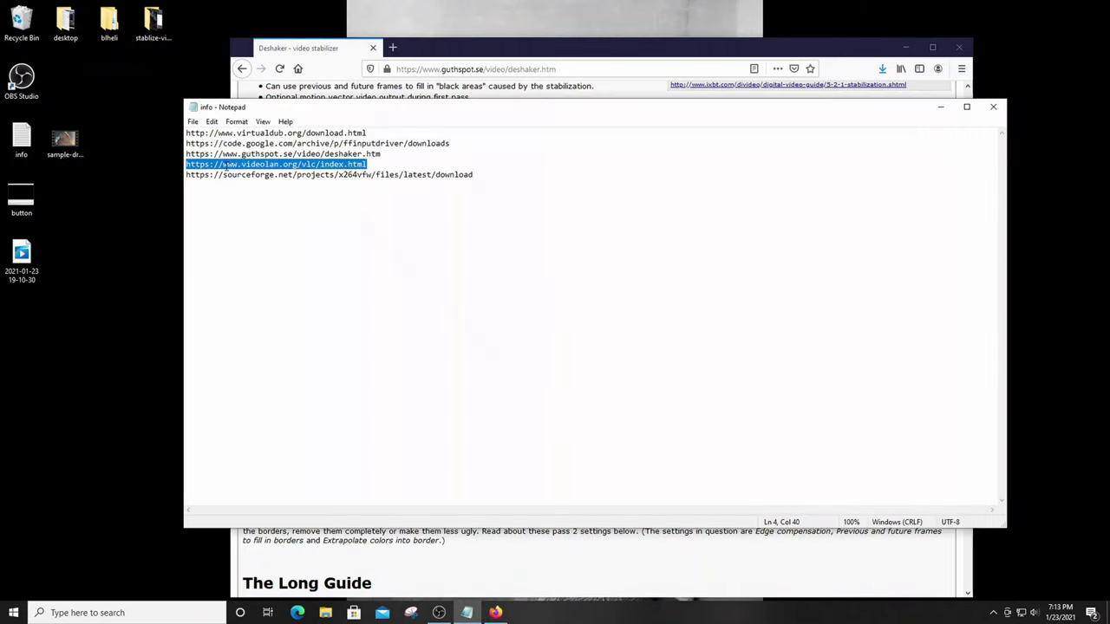
Save the VLC 3.0.12 64-bit installer from the videolan download page
left_click(593, 69)
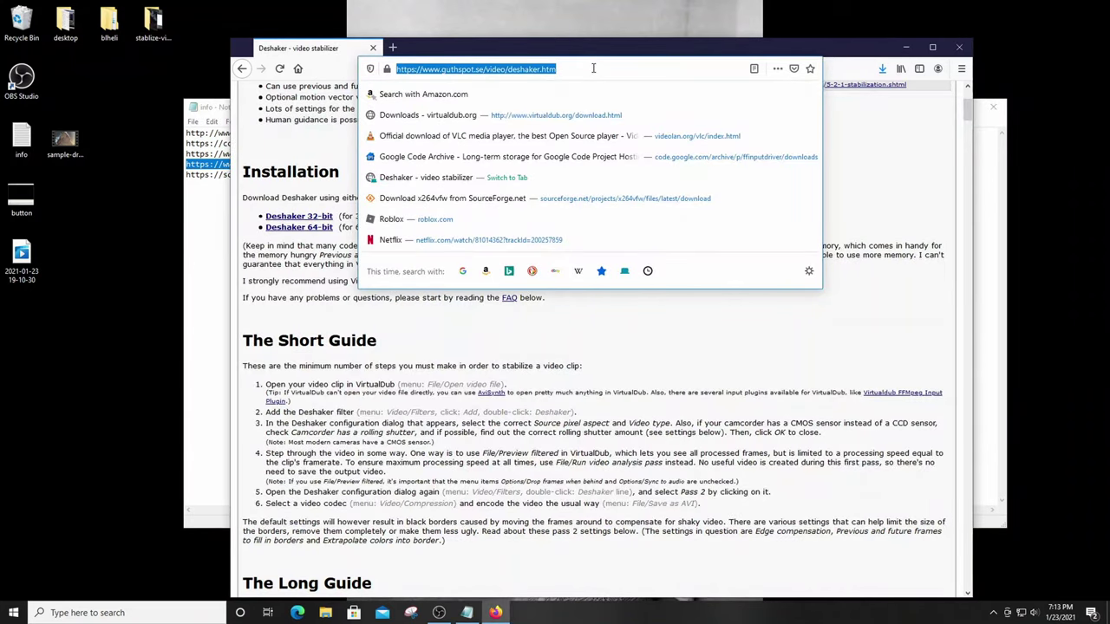
key("ctrl+v")
key("Return")
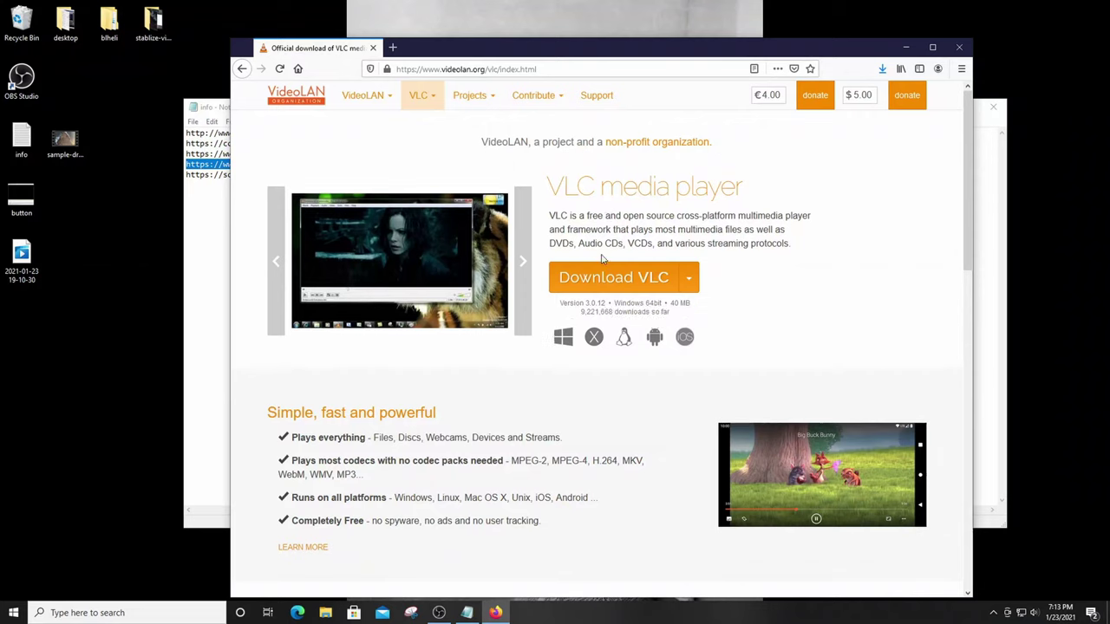
left_click(605, 285)
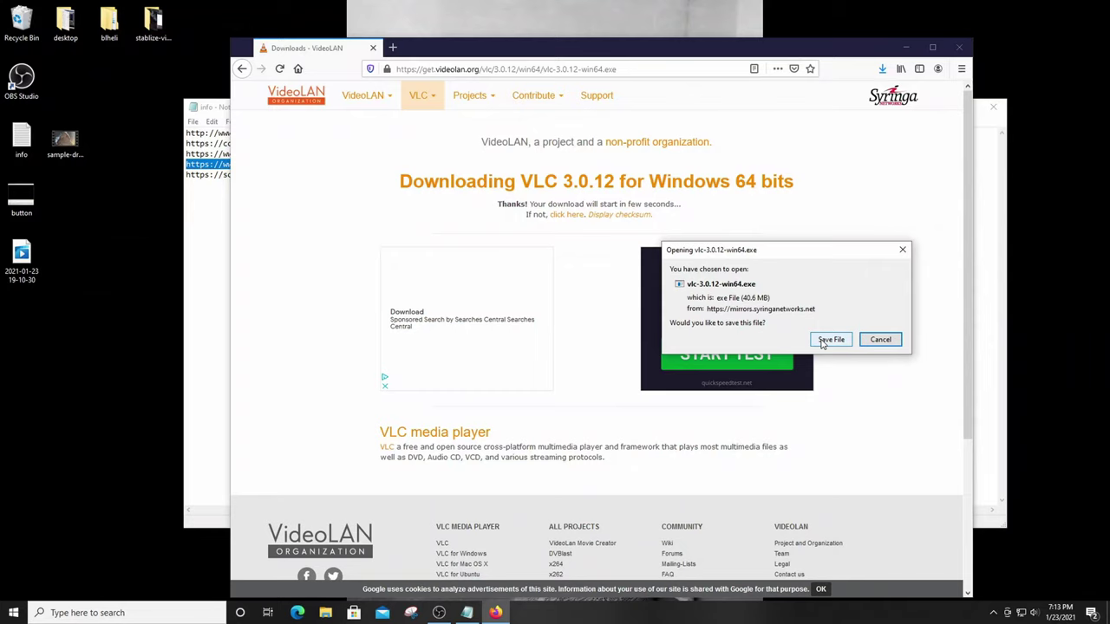
left_click(823, 341)
Save the x264vfw installer from SourceForge, then close Firefox and the Notepad notes
left_click(212, 181)
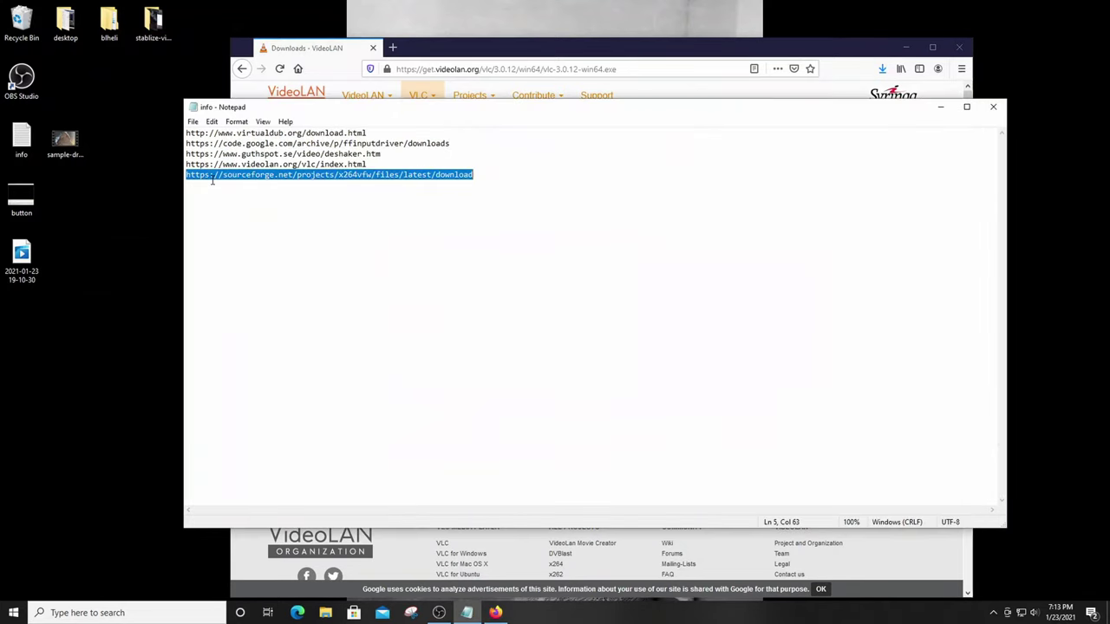
left_click(512, 82)
left_click(512, 69)
key("ctrl+v")
key("Return")
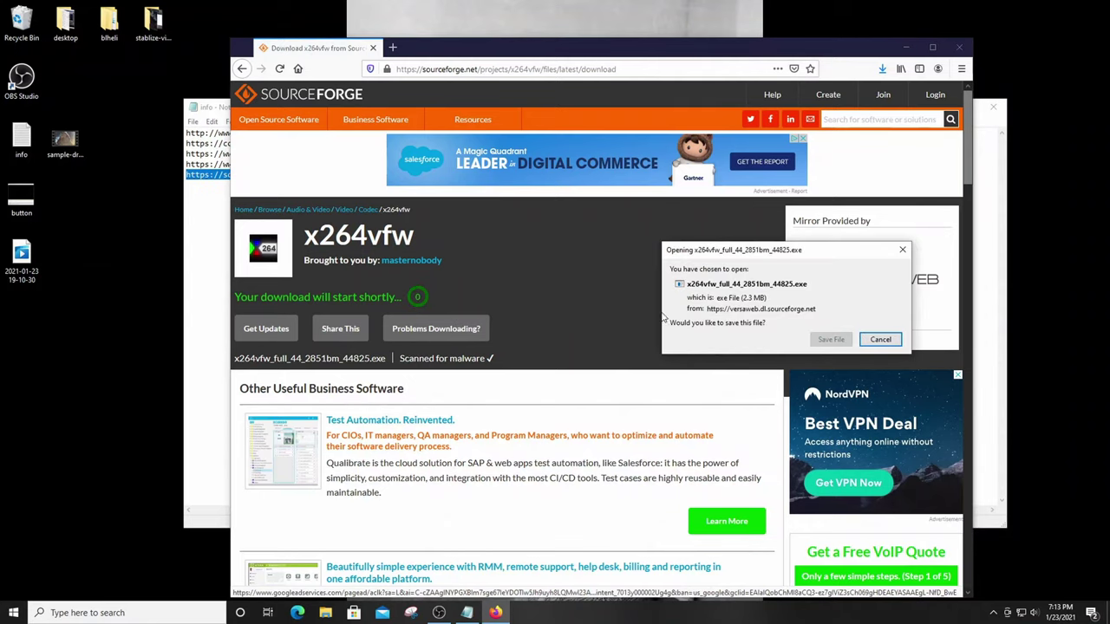
left_click(829, 339)
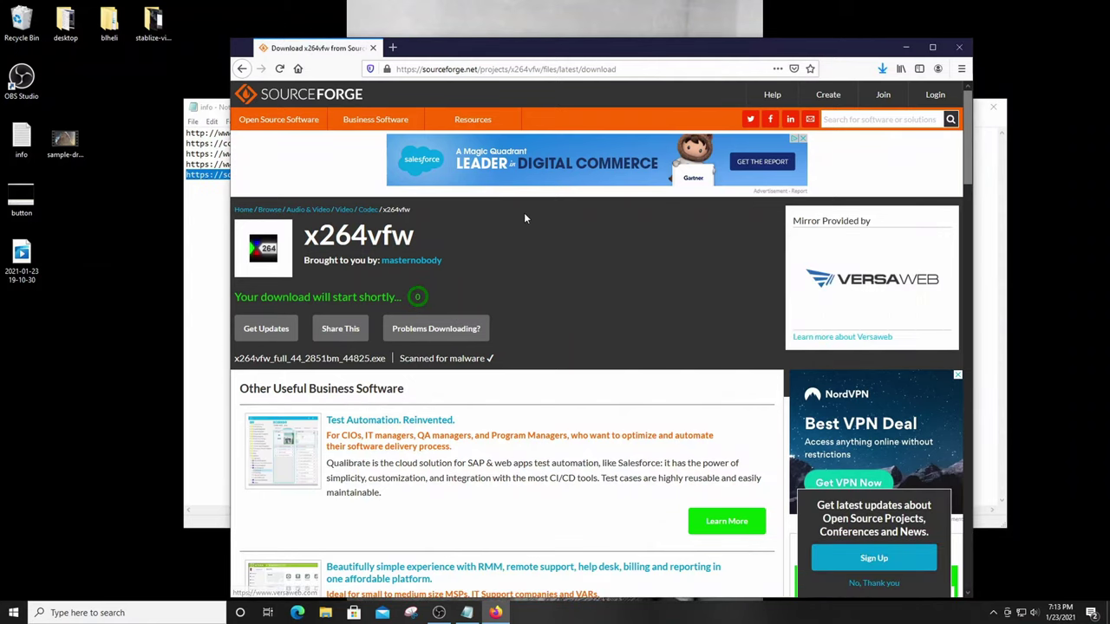
left_click(959, 49)
left_click(991, 108)
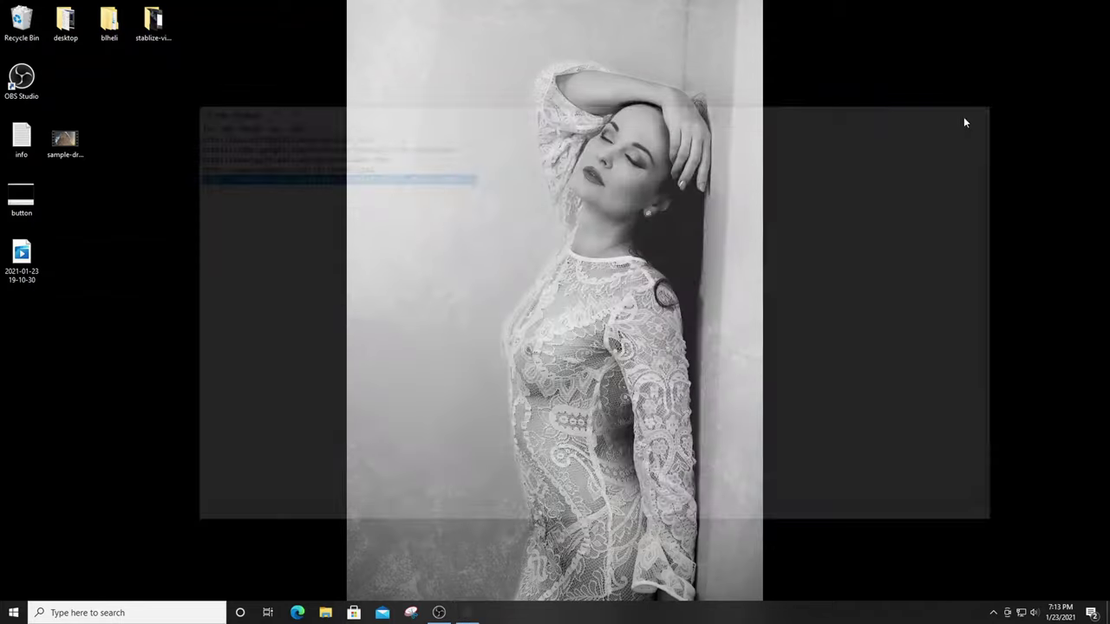
Open File Explorer on Downloads and create a desktop folder named vdub
left_click(325, 612)
left_click_drag(563, 129, 229, 37)
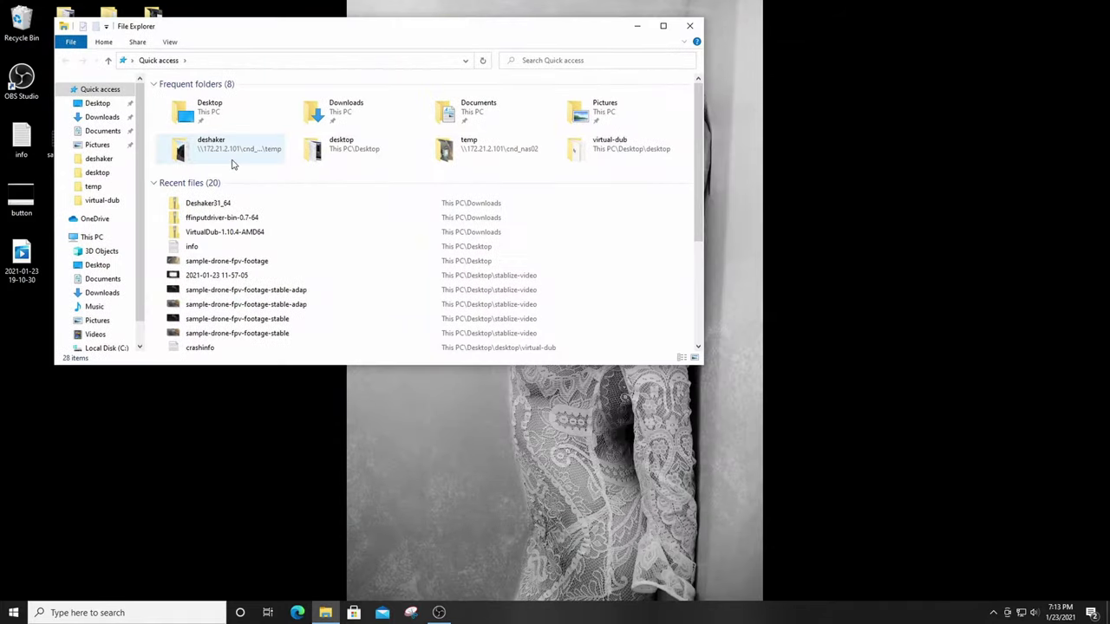
left_click(102, 117)
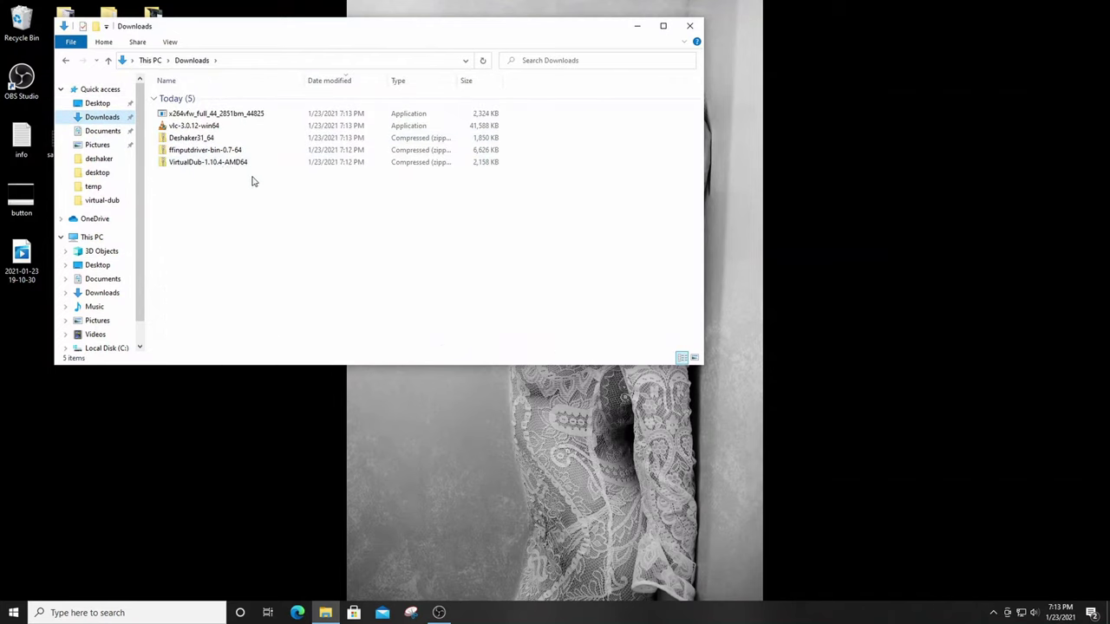
left_click_drag(289, 35, 692, 61)
right_click(181, 186)
mouse_move(196, 322)
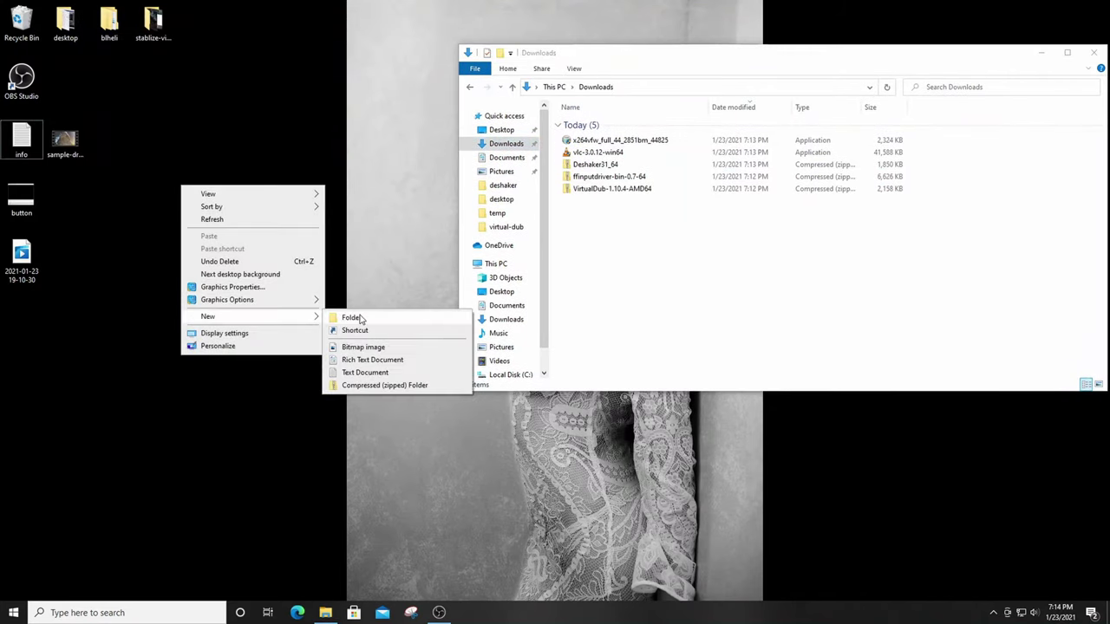
left_click(338, 317)
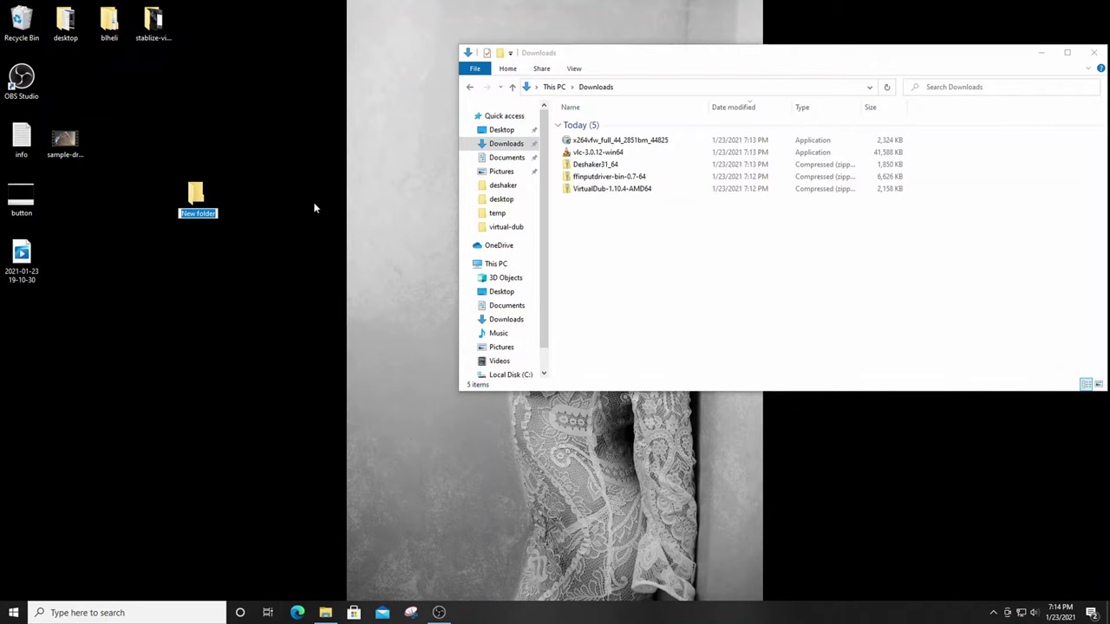
type("vdub")
key("Return")
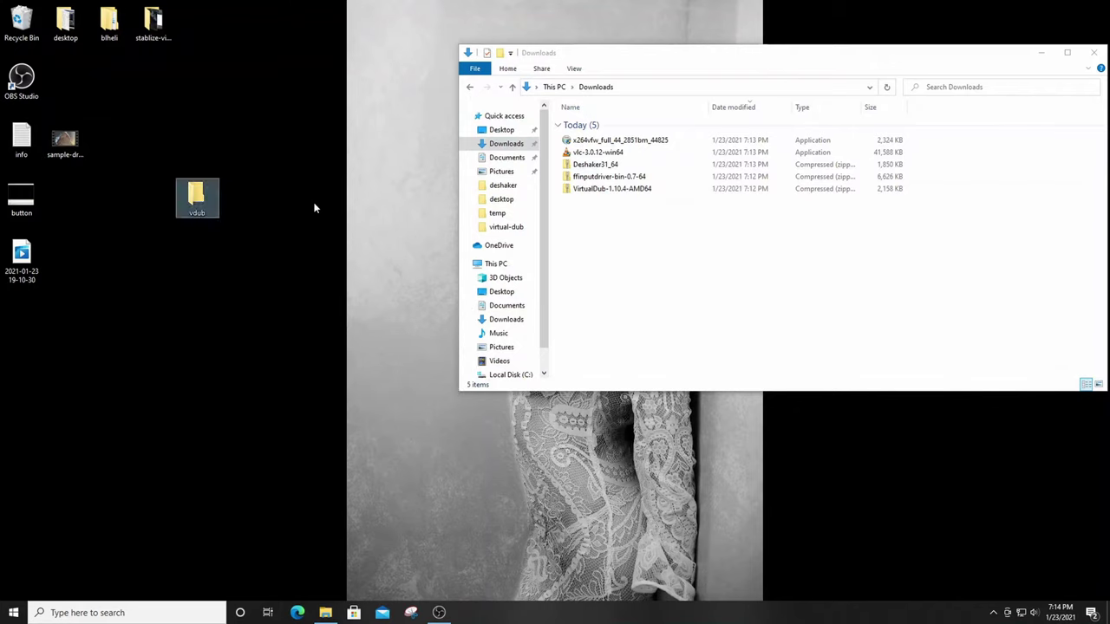
Copy the VirtualDub-1.10.4-AMD64 files into vdub and open the ffinputdriver archive alongside
double_click(607, 188)
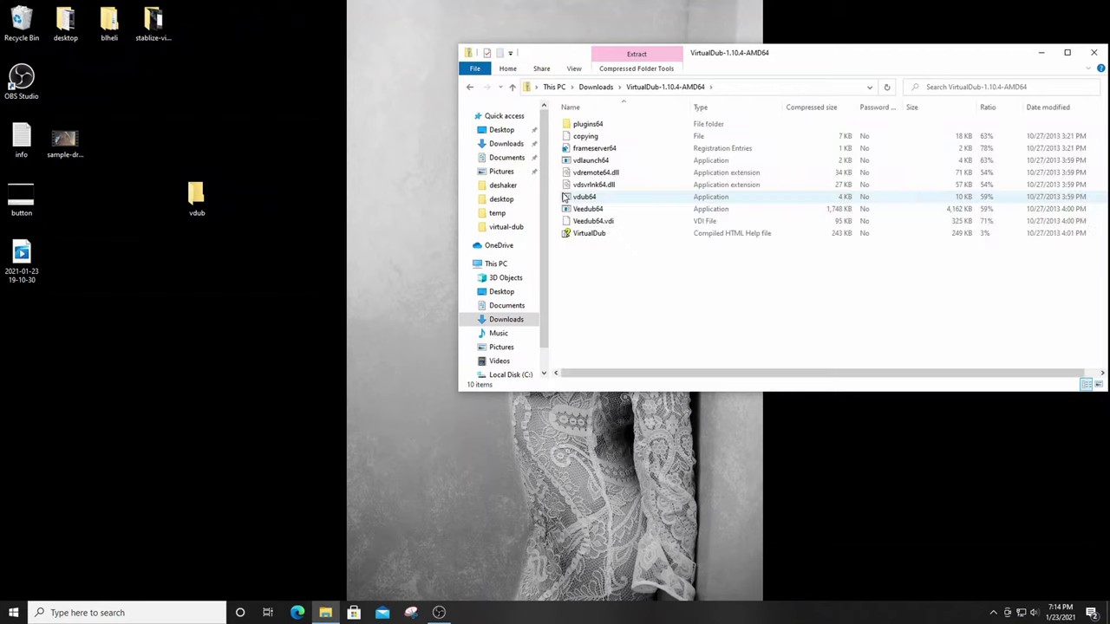
left_click_drag(634, 297, 207, 211)
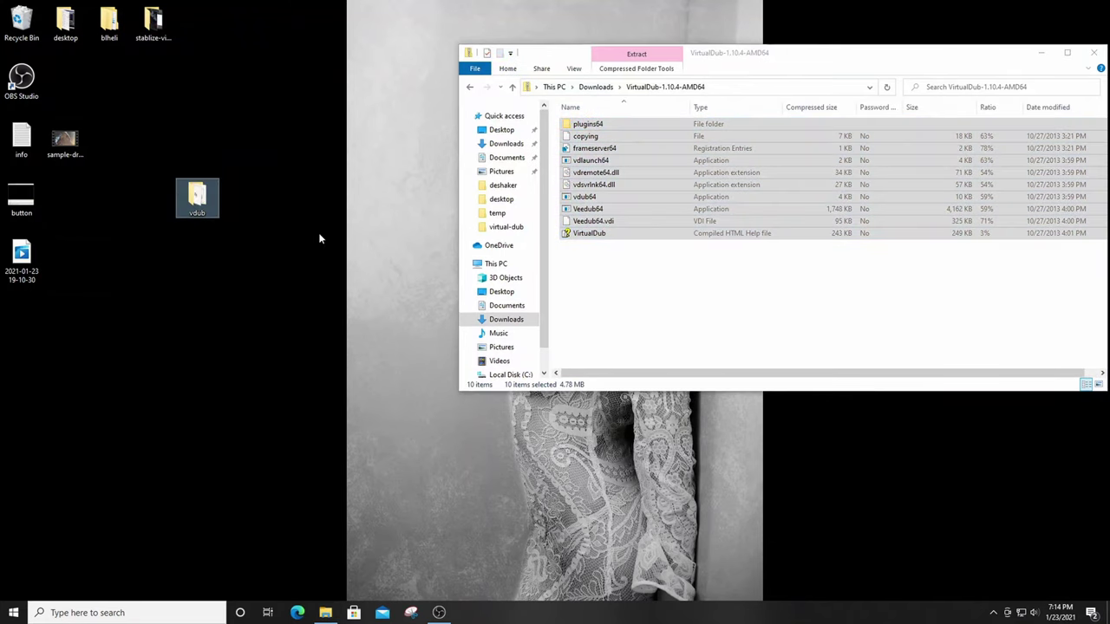
left_click(469, 86)
left_click(590, 177)
double_click(589, 178)
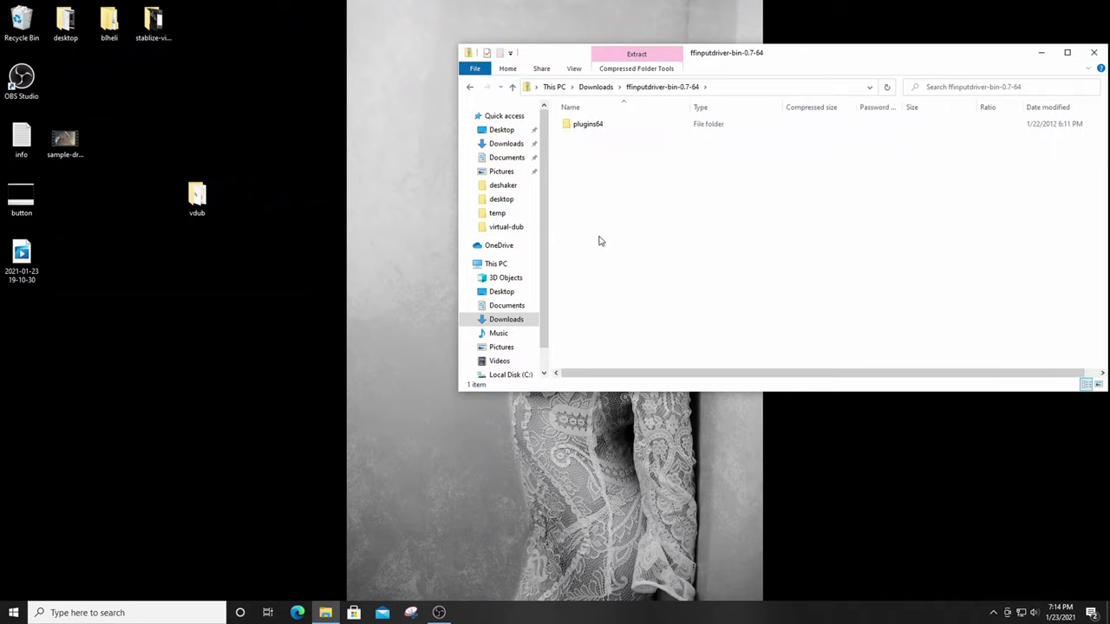
left_click(597, 127)
double_click(198, 198)
left_click_drag(475, 15, 525, 235)
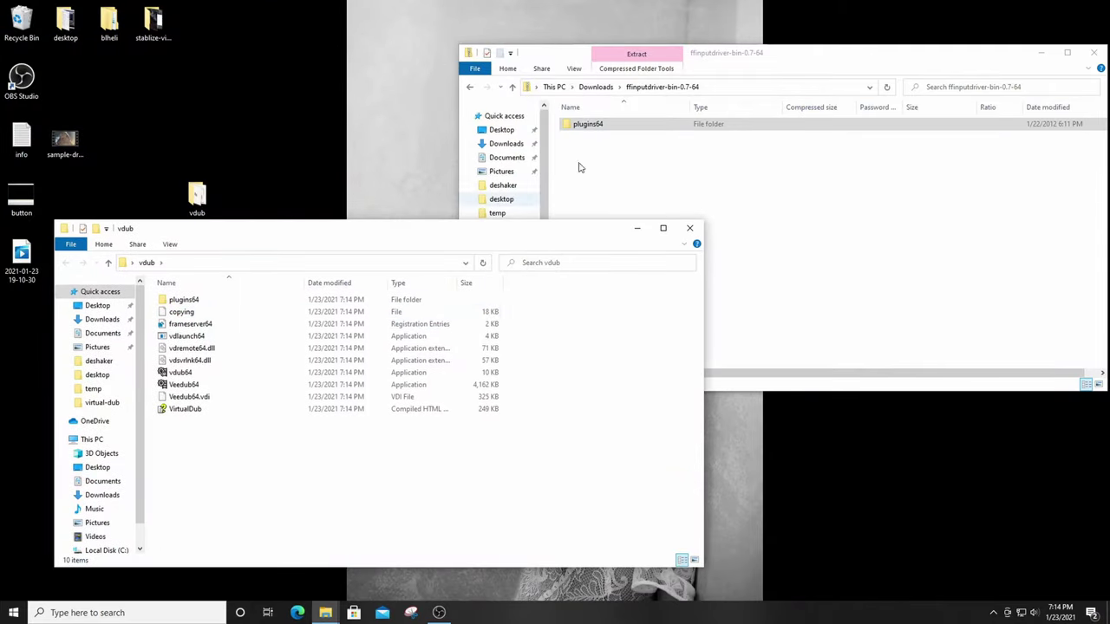
Copy ffdlls, FFInputDriver_64.vdplugin and readme into vdub\plugins64, replacing readme
double_click(183, 301)
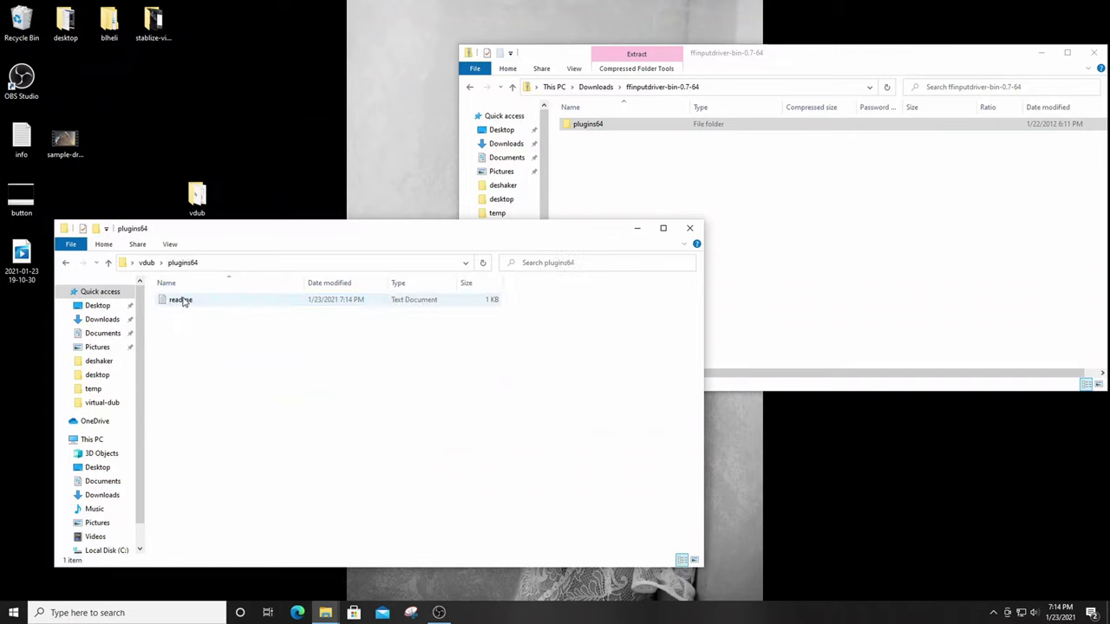
double_click(587, 125)
left_click_drag(621, 194, 279, 459)
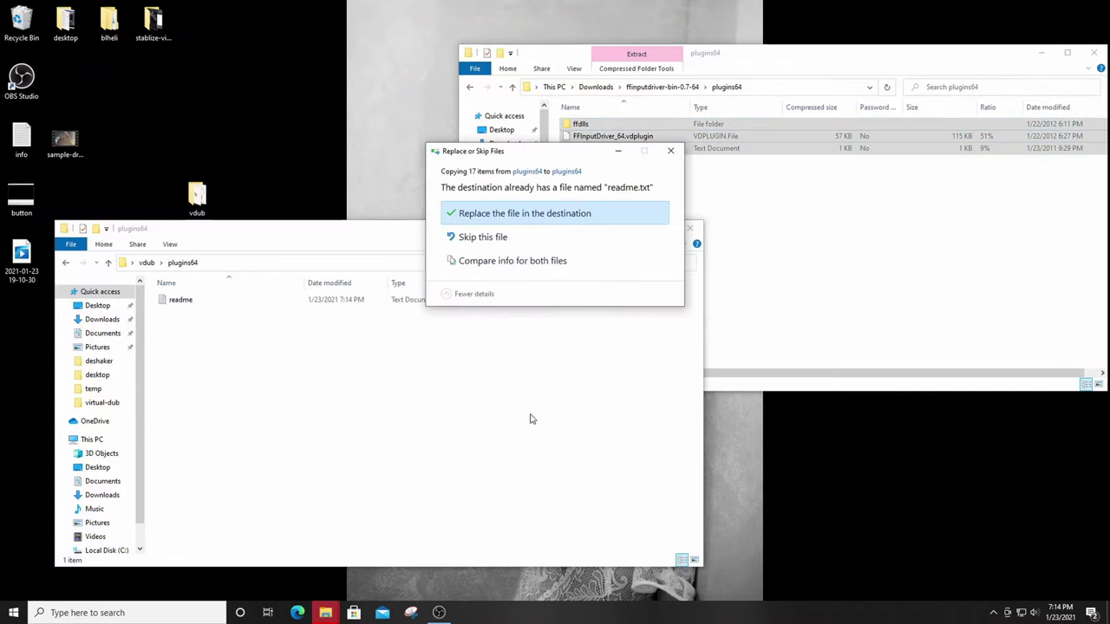
left_click(569, 214)
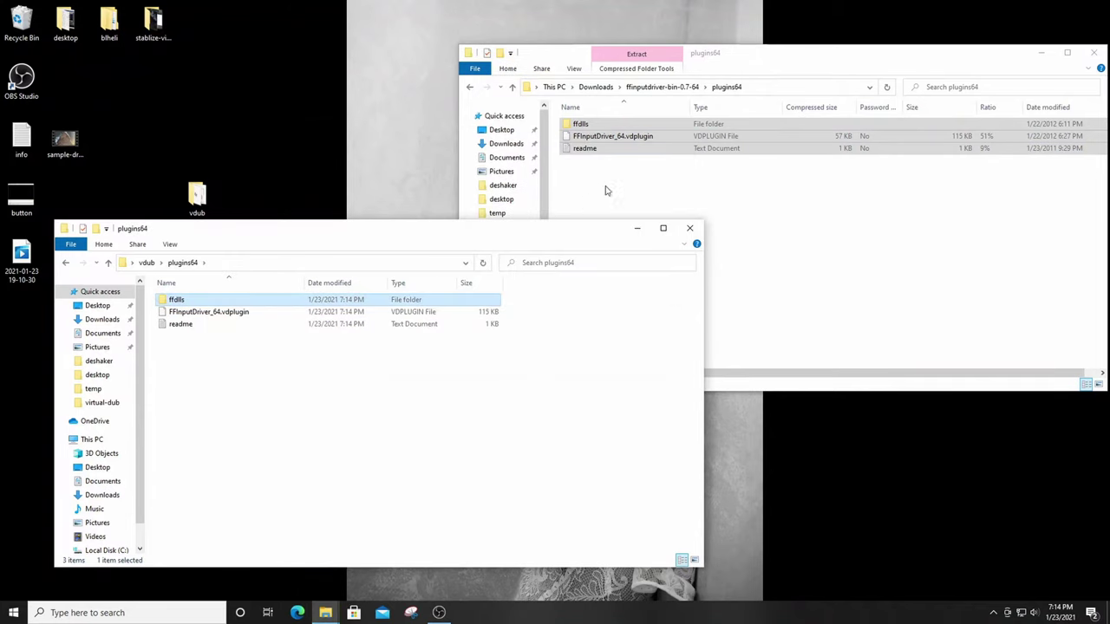
Copy Deshaker_64.vdf from the Deshaker31_64 archive into vdub\plugins64
left_click(470, 87)
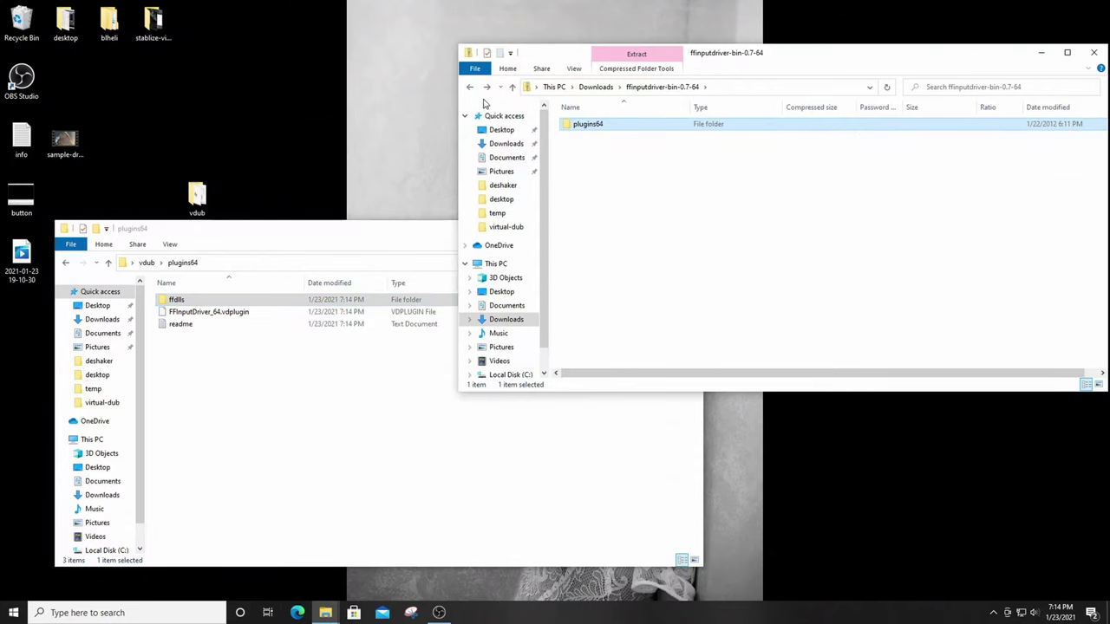
left_click(470, 88)
left_click(65, 261)
double_click(637, 165)
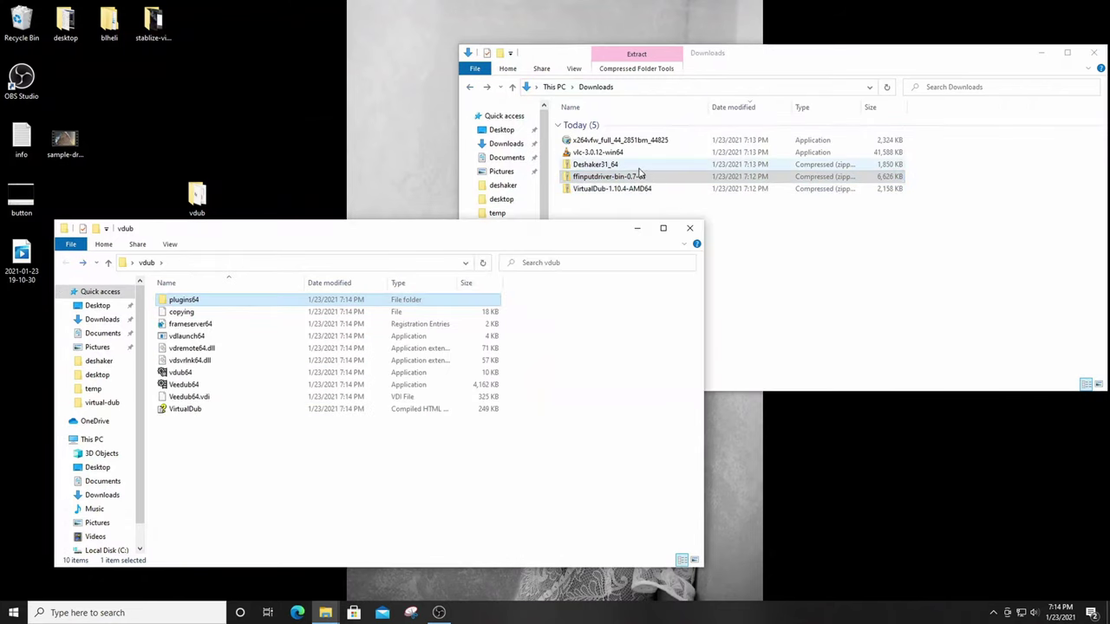
double_click(208, 300)
left_click_drag(599, 125, 351, 409)
Go back to Downloads and select the vlc-3.0.12-win64 installer
left_click(628, 166)
key("BackSpace")
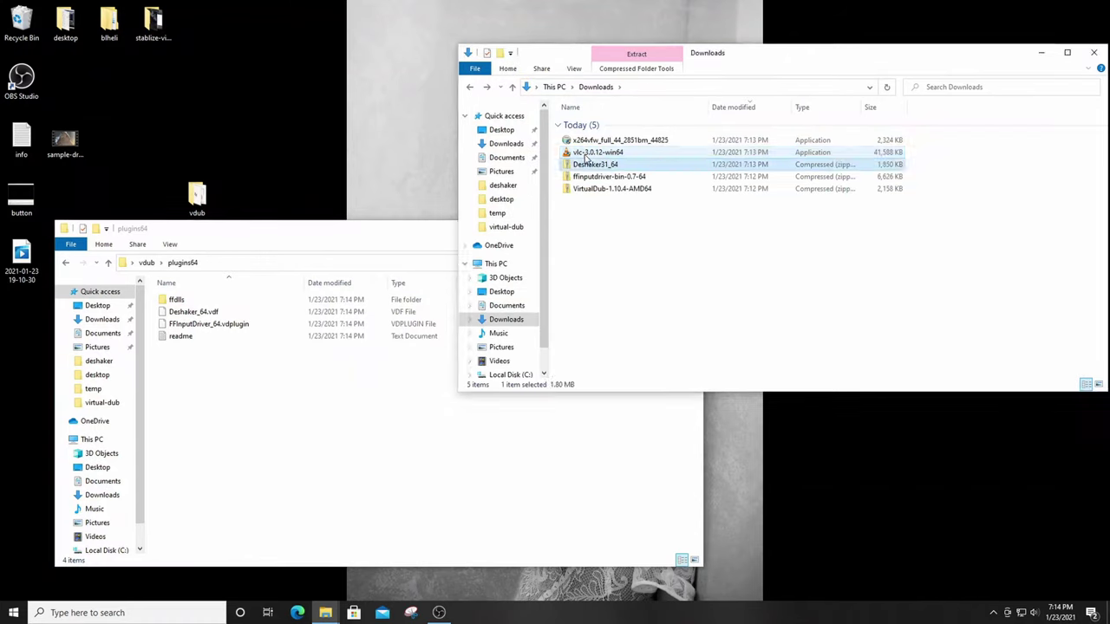
left_click(585, 153)
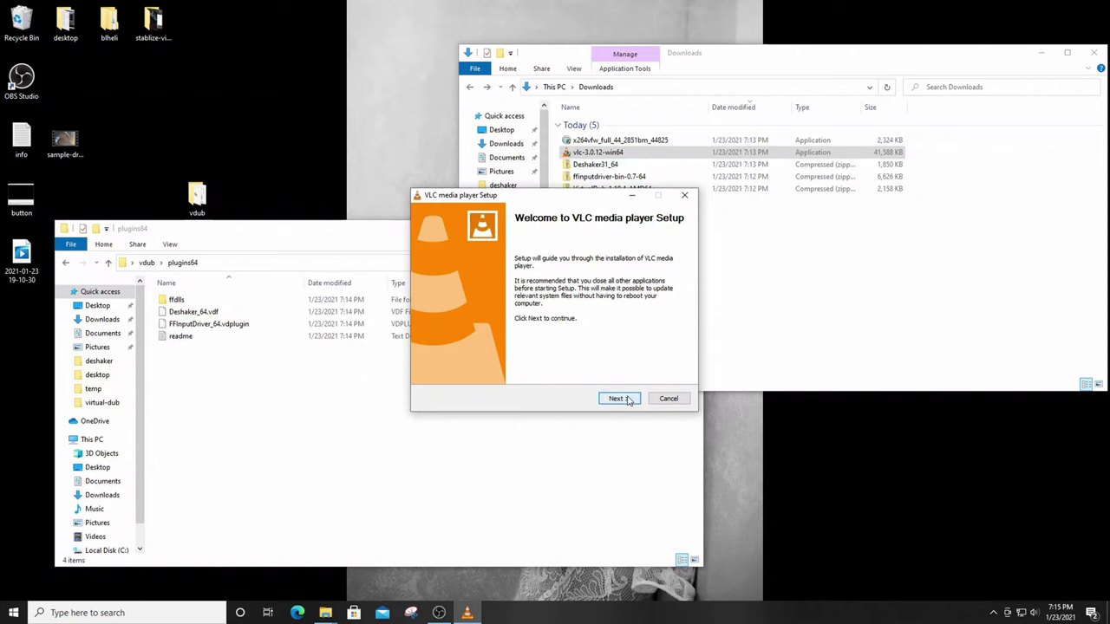
Install VLC media player, accepting the default setup pages
left_click(617, 398)
left_click(626, 398)
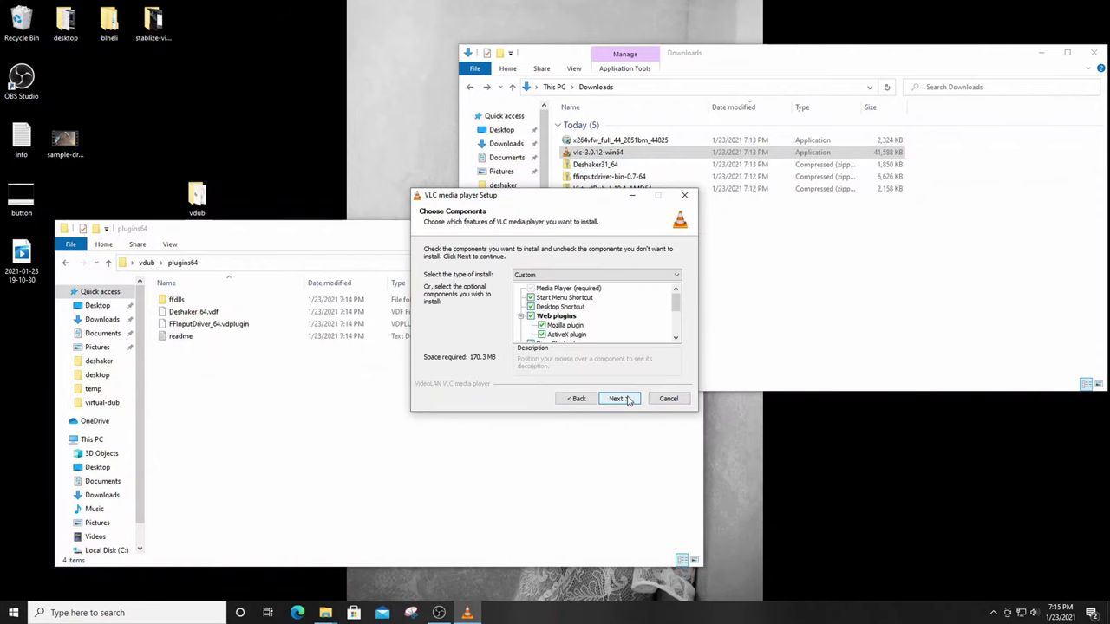
left_click(618, 398)
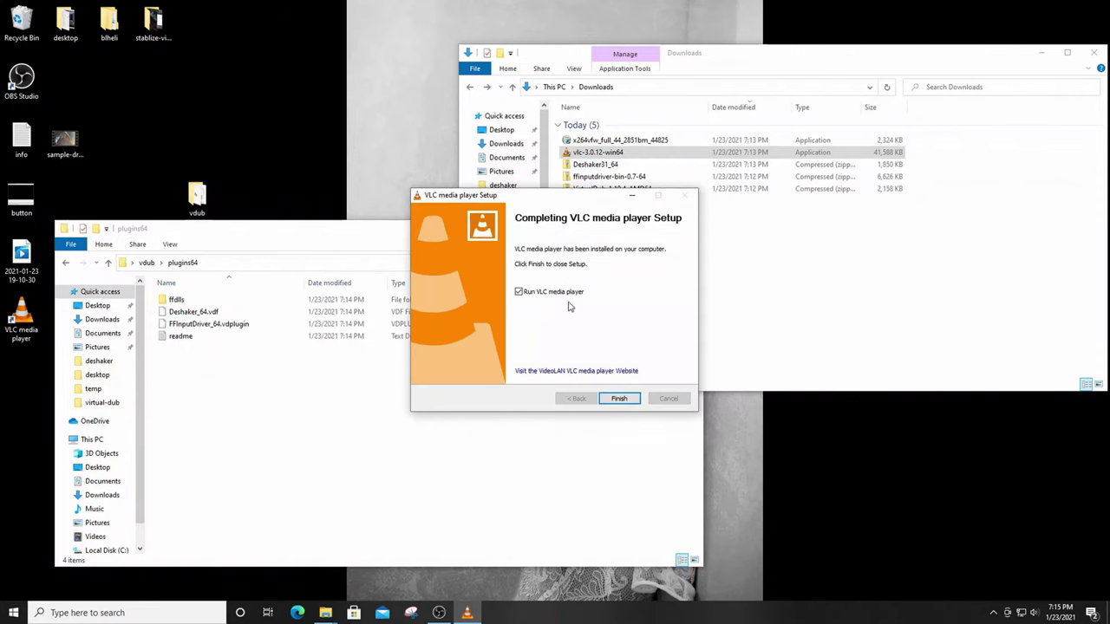
left_click(619, 400)
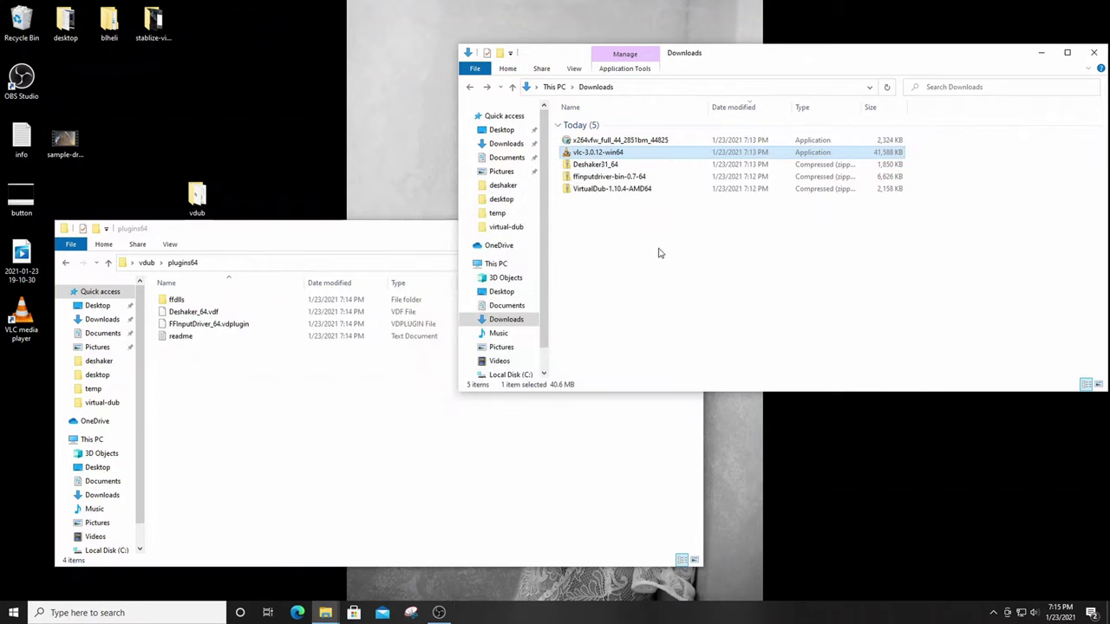
Install the x264vfw H.264 codec with default options, then close the Downloads window
double_click(594, 141)
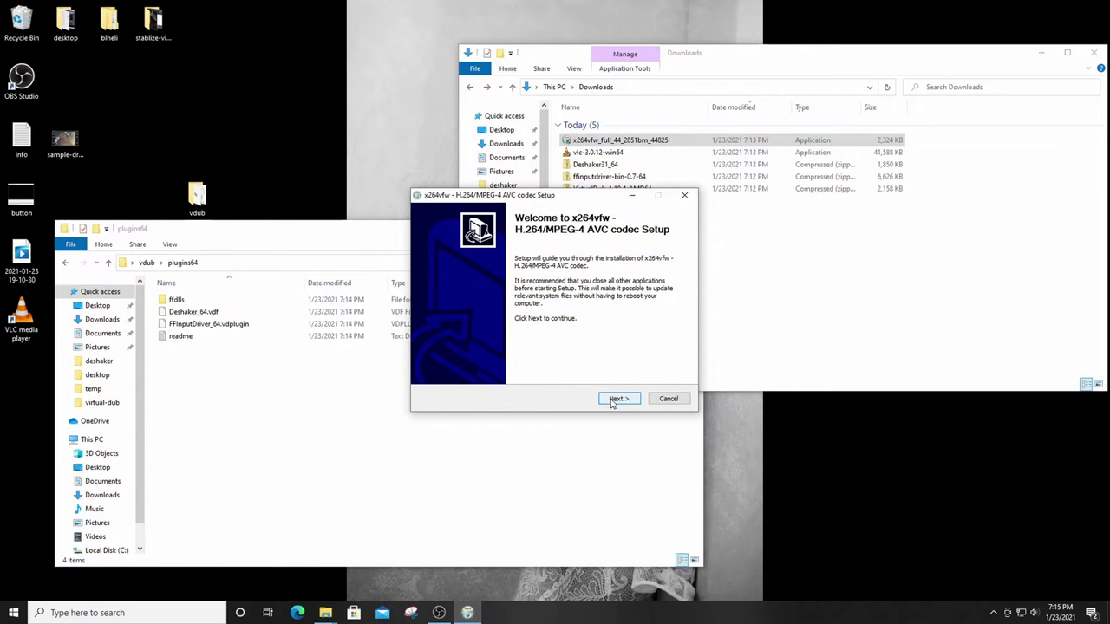
left_click(612, 399)
left_click(612, 399)
left_click(617, 398)
left_click(617, 399)
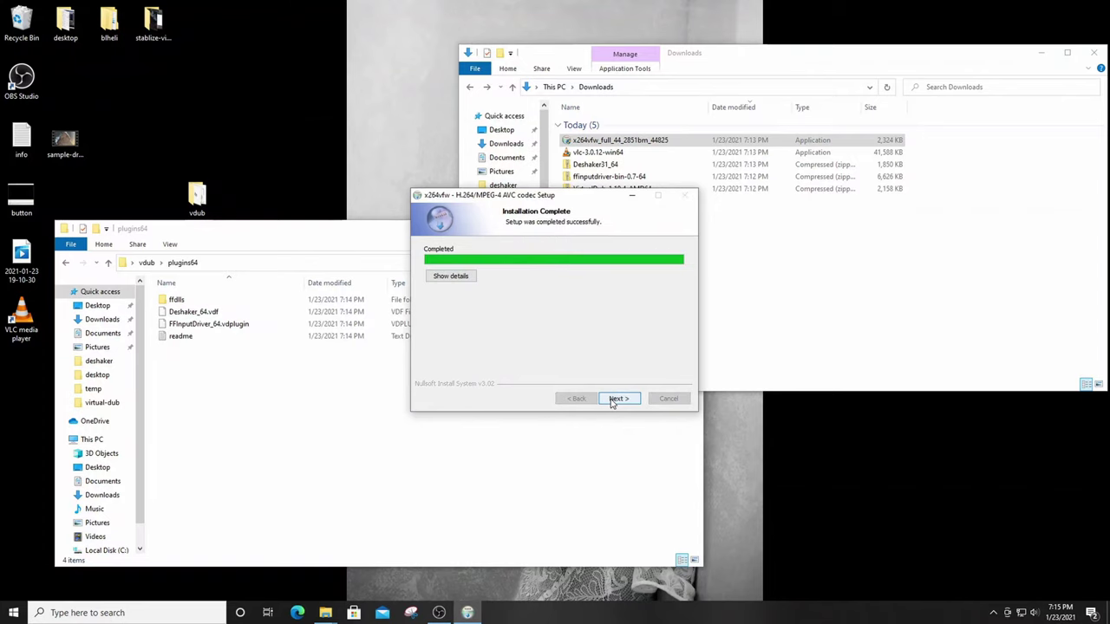
left_click(612, 399)
left_click(617, 399)
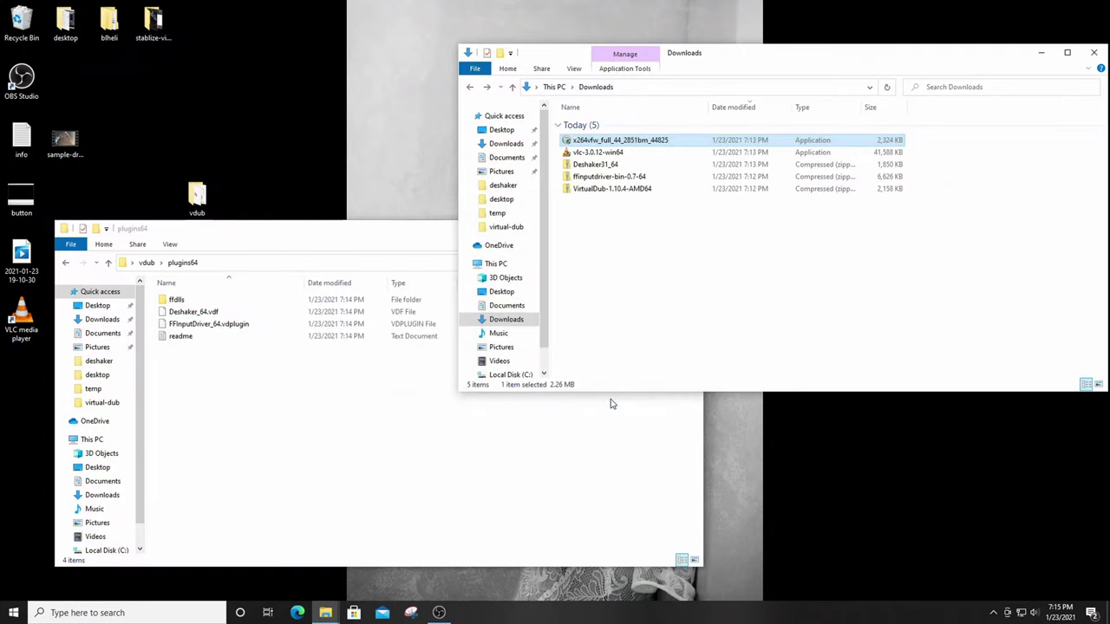
left_click(1093, 53)
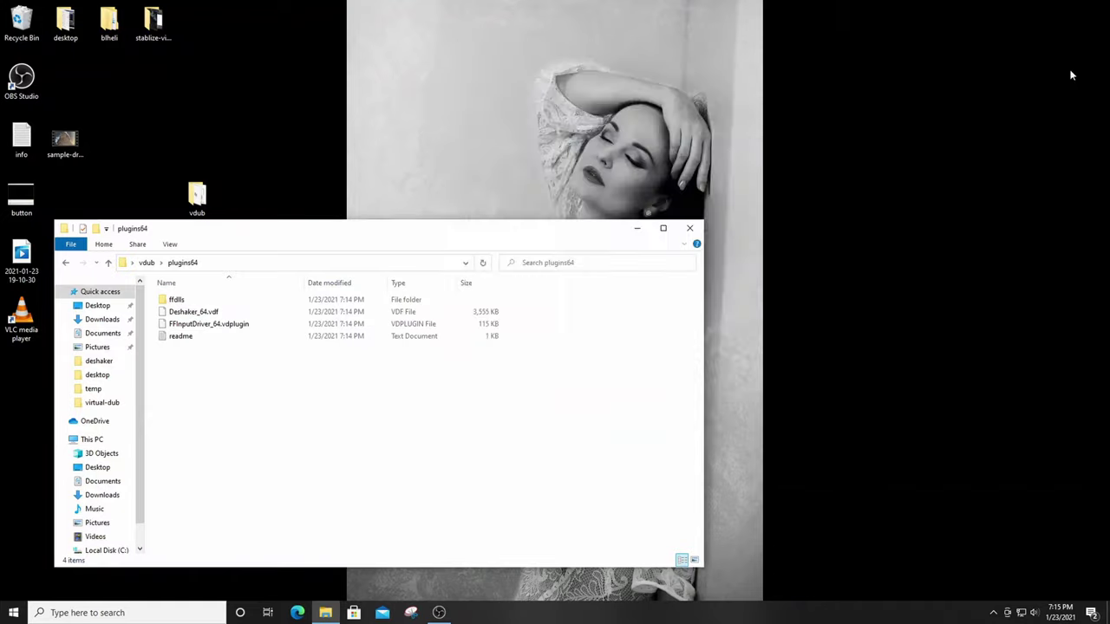
Close the plugins64 window, open the virtual-dub folder, and run Veedub64 as administrator
left_click(691, 228)
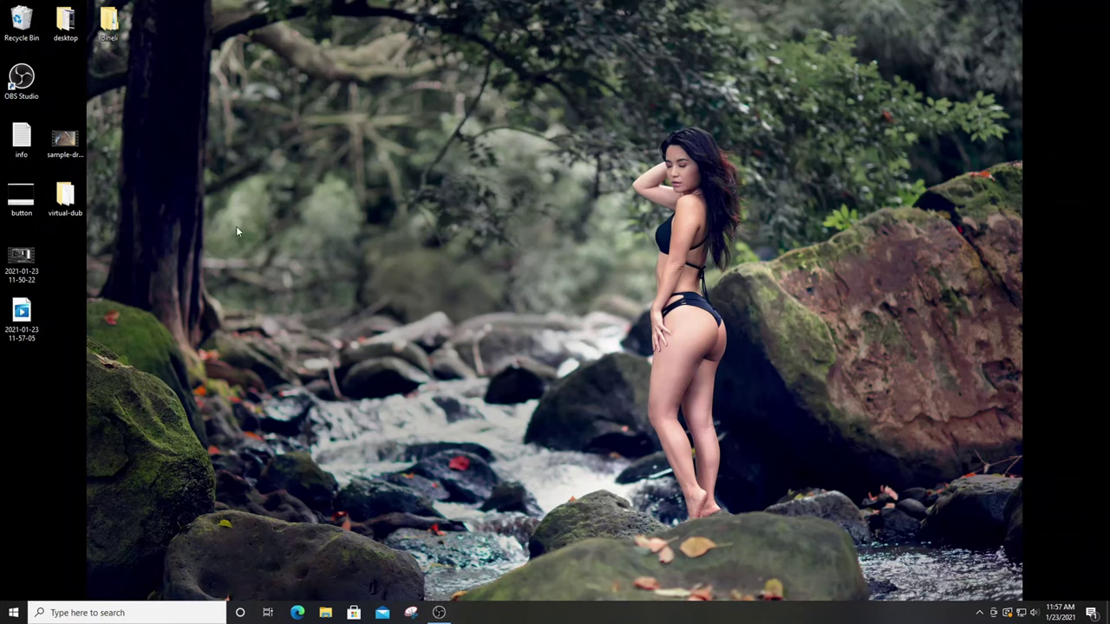
double_click(67, 199)
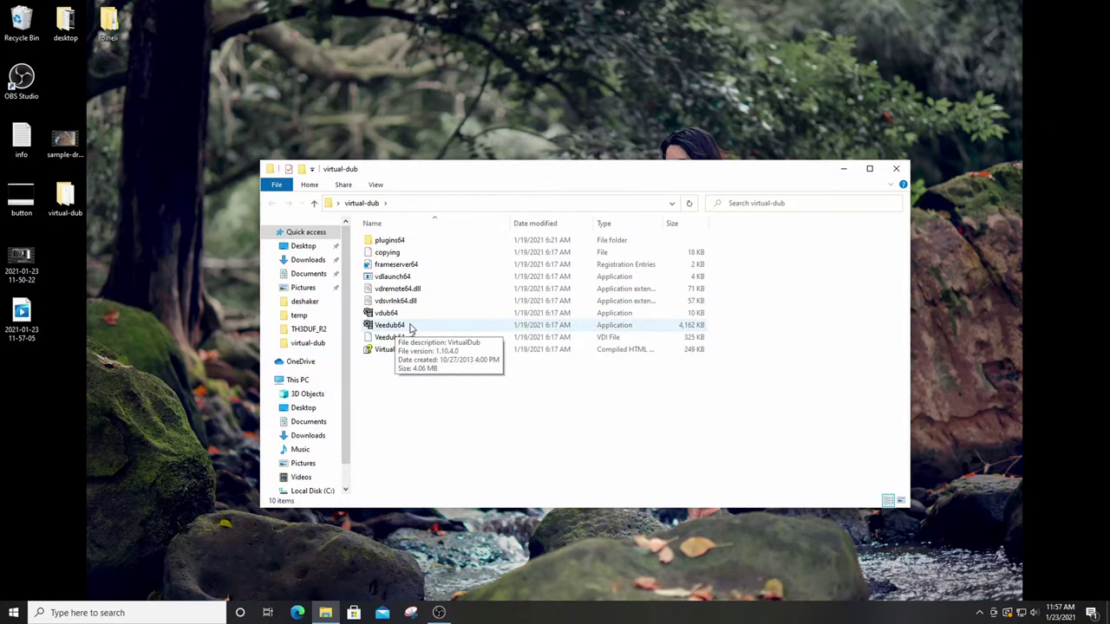
right_click(410, 327)
left_click(451, 345)
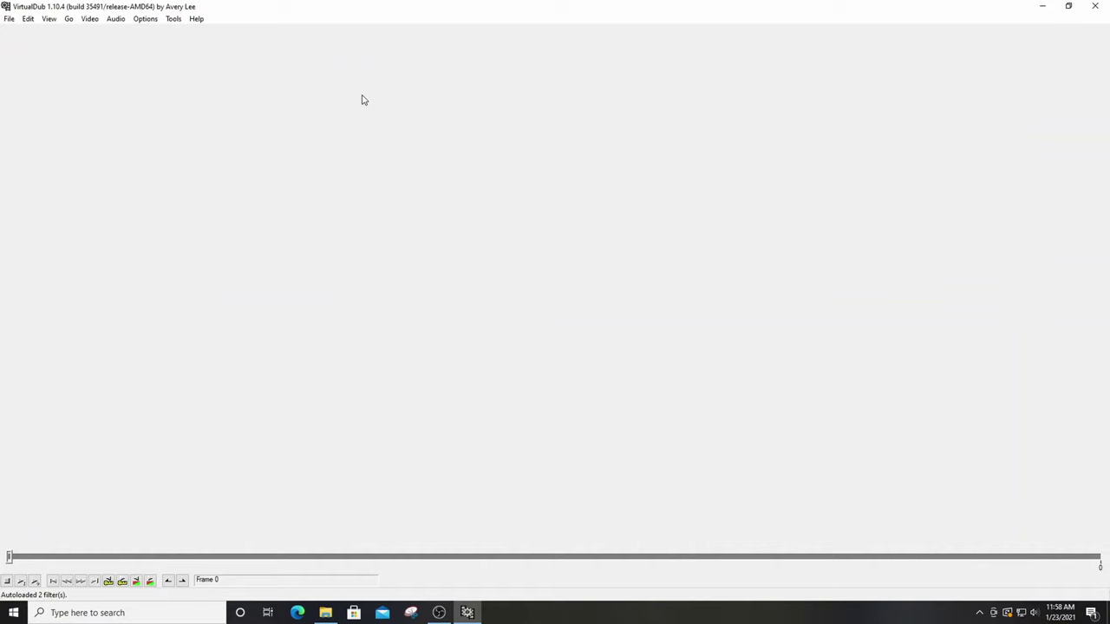
Open sample-drone-fpv-footage.mp4 from the Desktop via File > Open video file
left_click(10, 19)
left_click(23, 34)
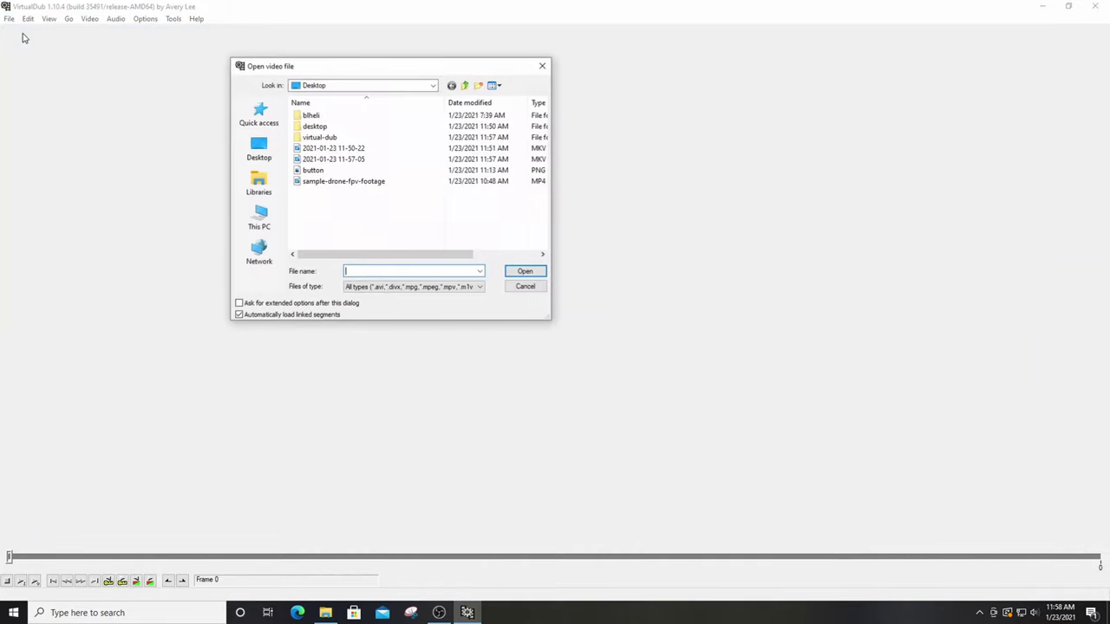
left_click(364, 183)
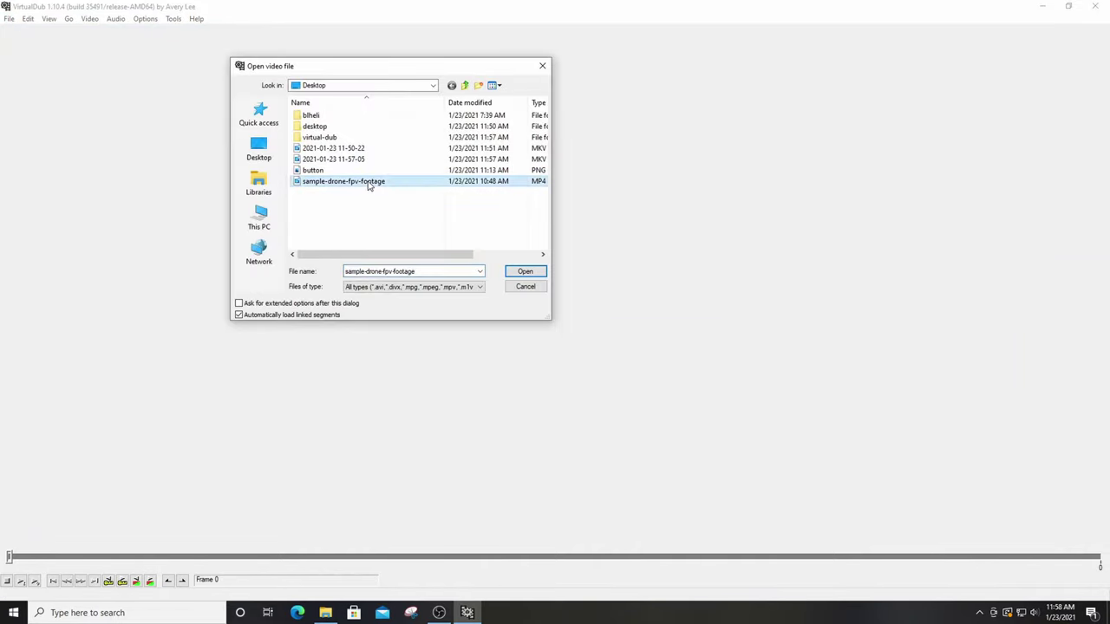
left_click(525, 272)
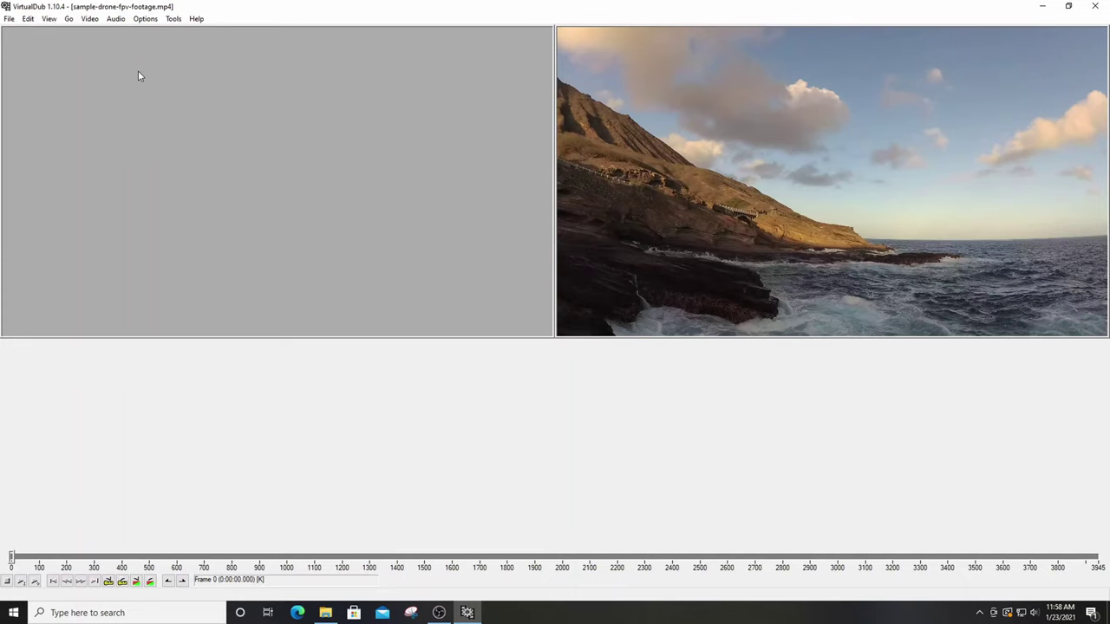
Add the Deshaker v3.1 filter through Video > Filters
left_click(98, 23)
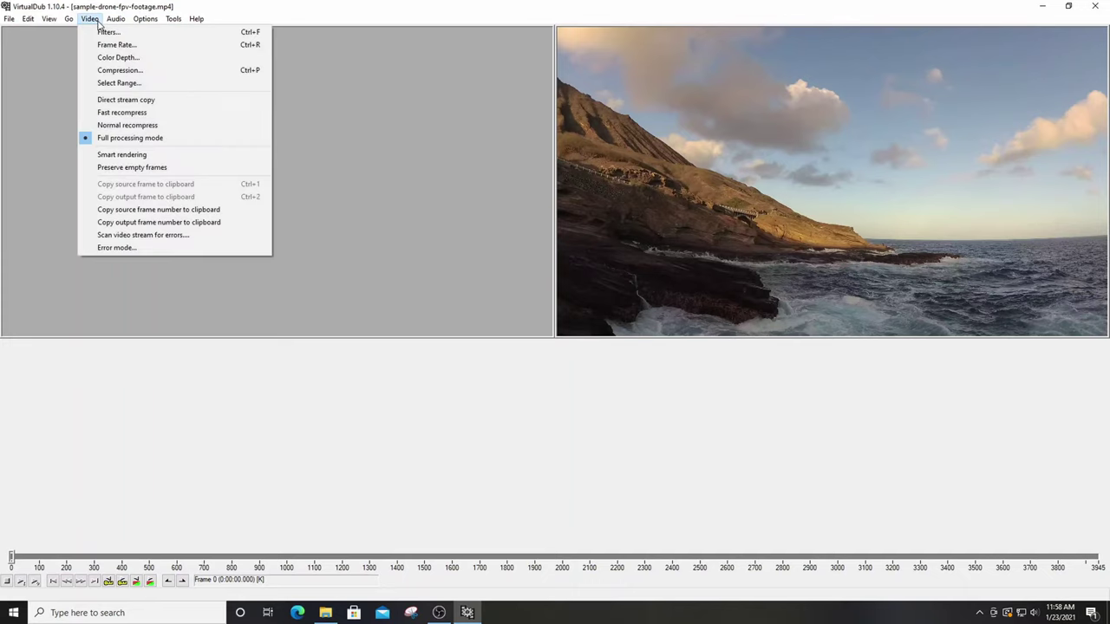
left_click(106, 32)
left_click_drag(104, 32, 332, 67)
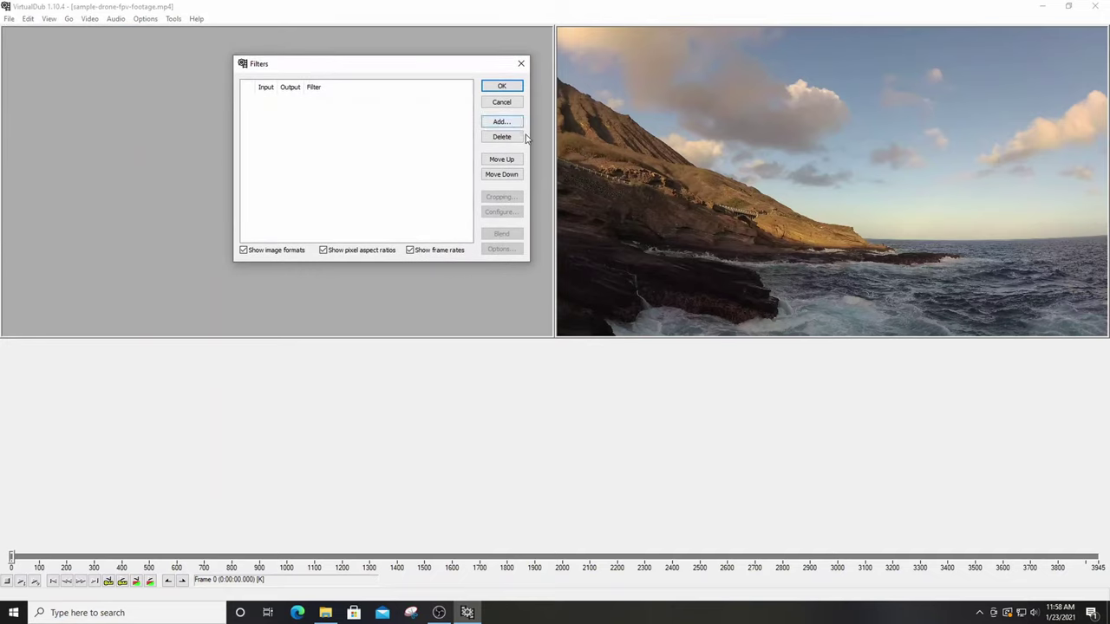
left_click(501, 122)
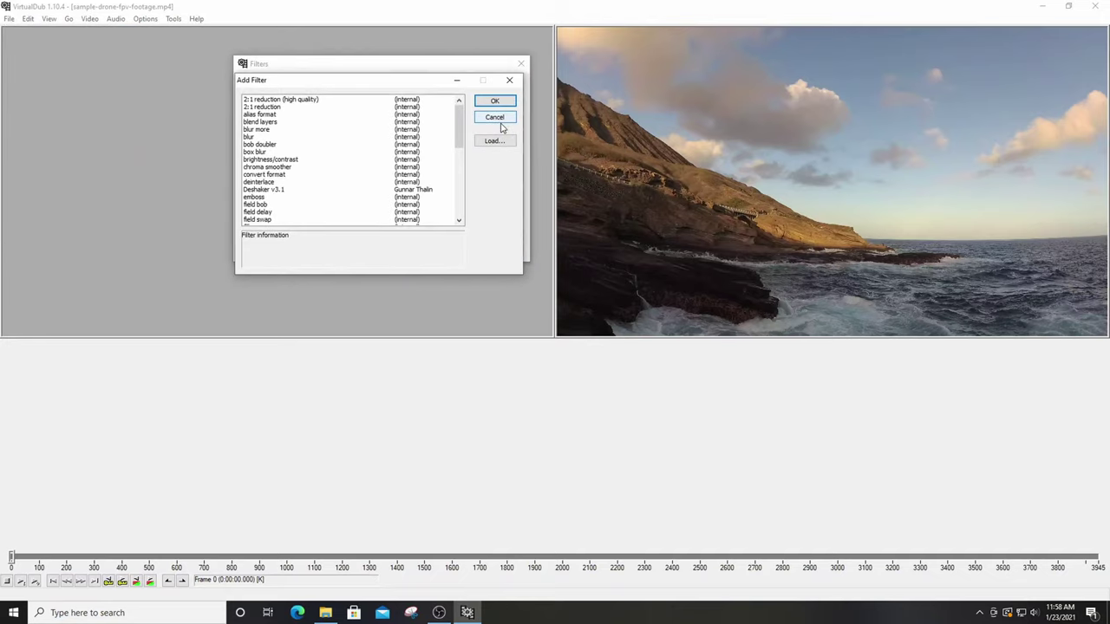
left_click(271, 190)
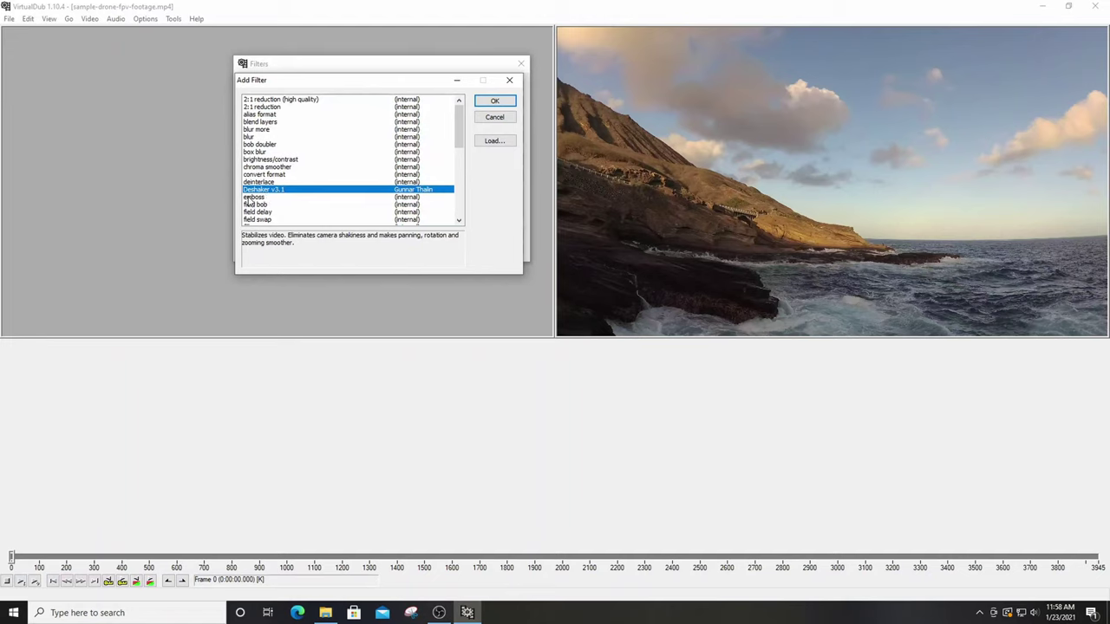
left_click(501, 103)
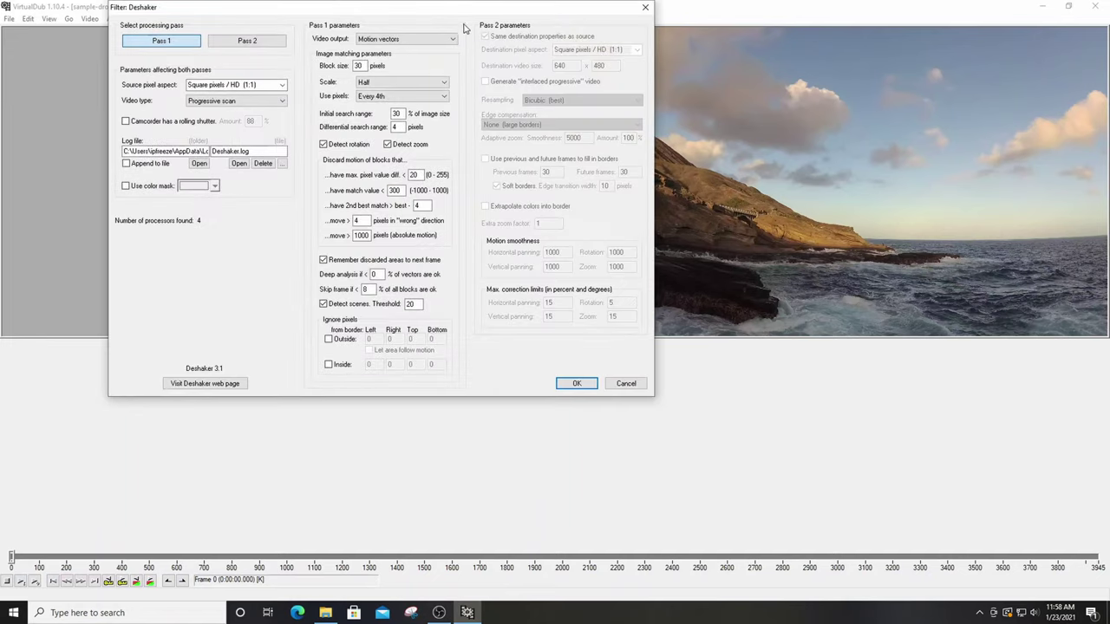
Set Deshaker pass 1 with rolling shutter amount 83 and Full (most precise) scale
left_click_drag(467, 13, 615, 103)
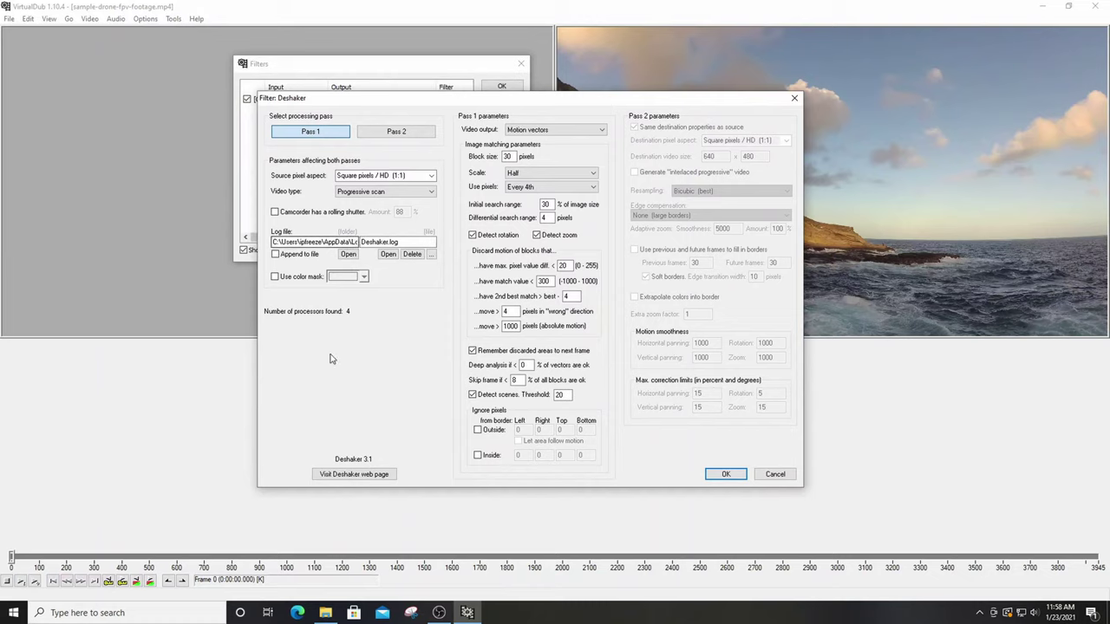
left_click(389, 134)
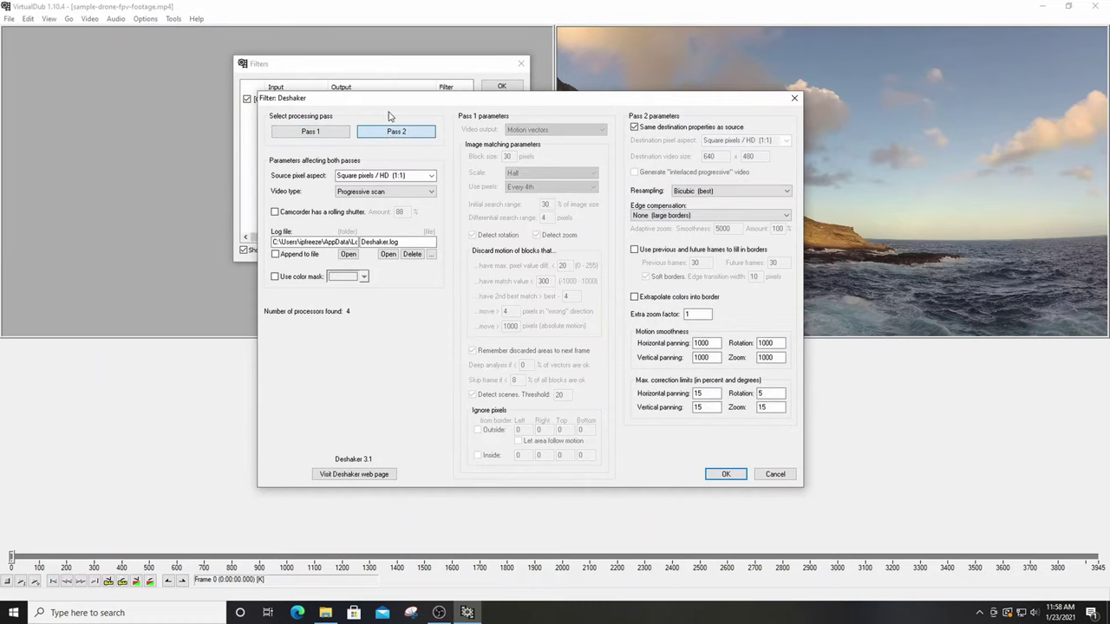
left_click(311, 131)
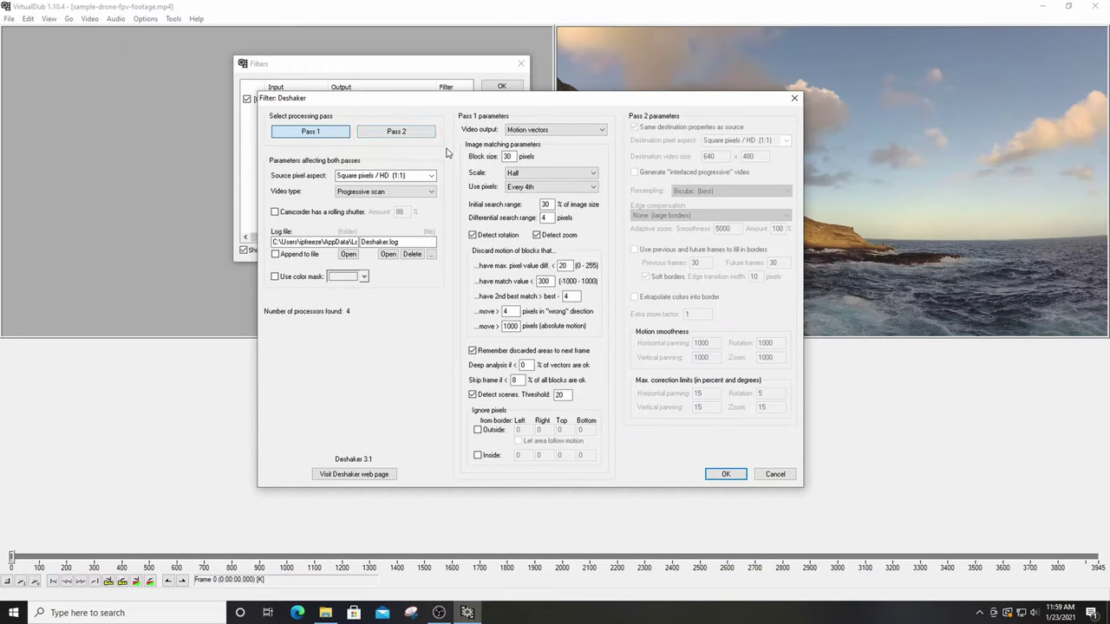
left_click(275, 213)
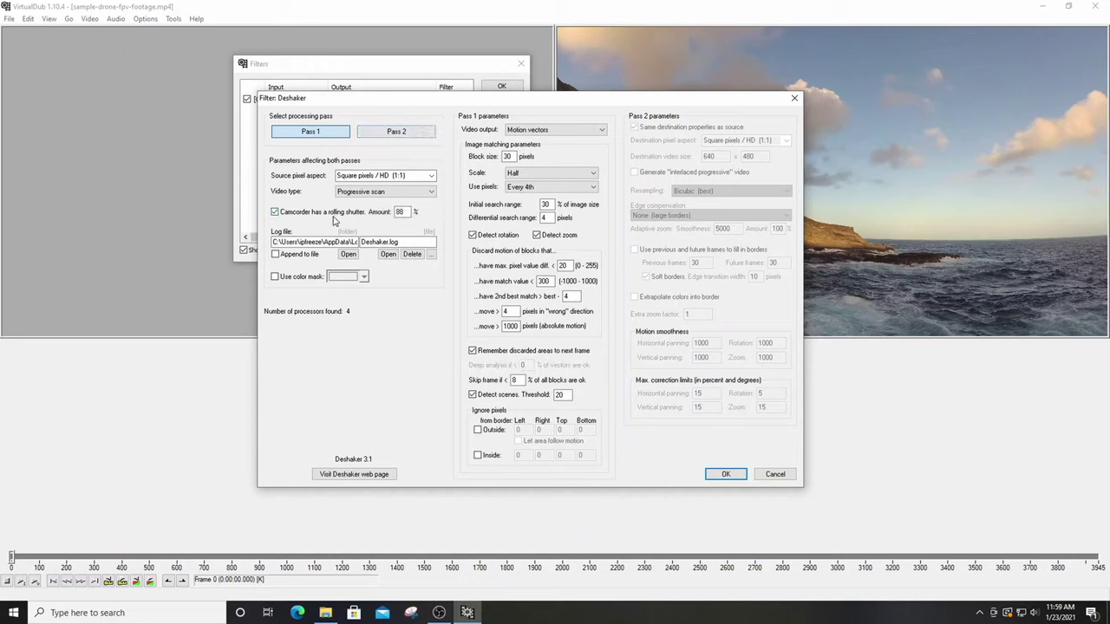
double_click(400, 213)
type("83")
left_click(532, 174)
left_click(533, 186)
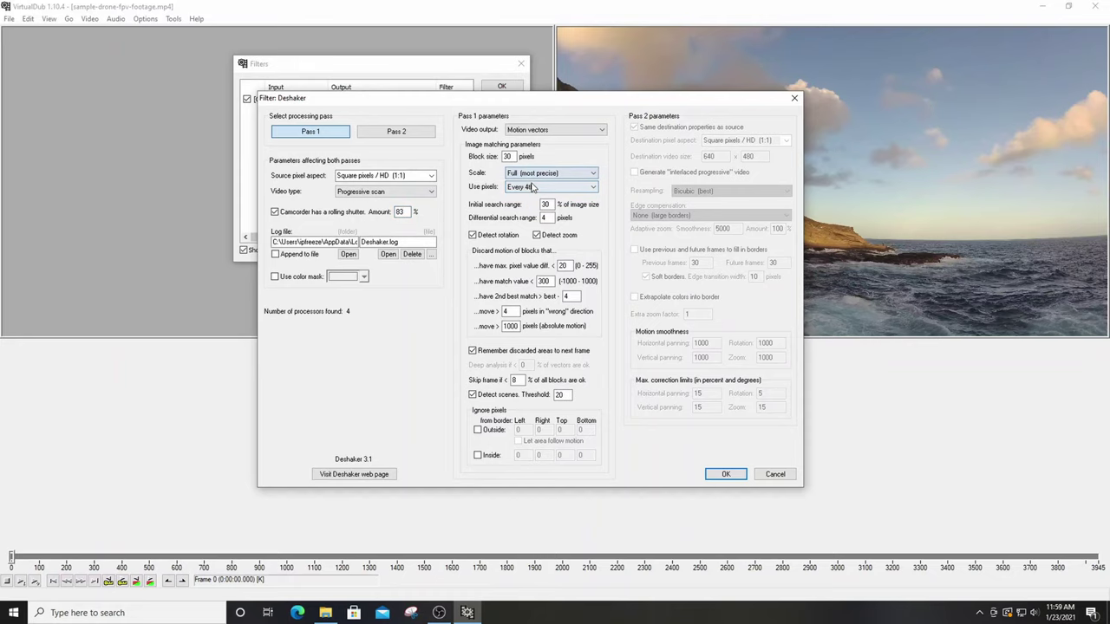
left_click(719, 477)
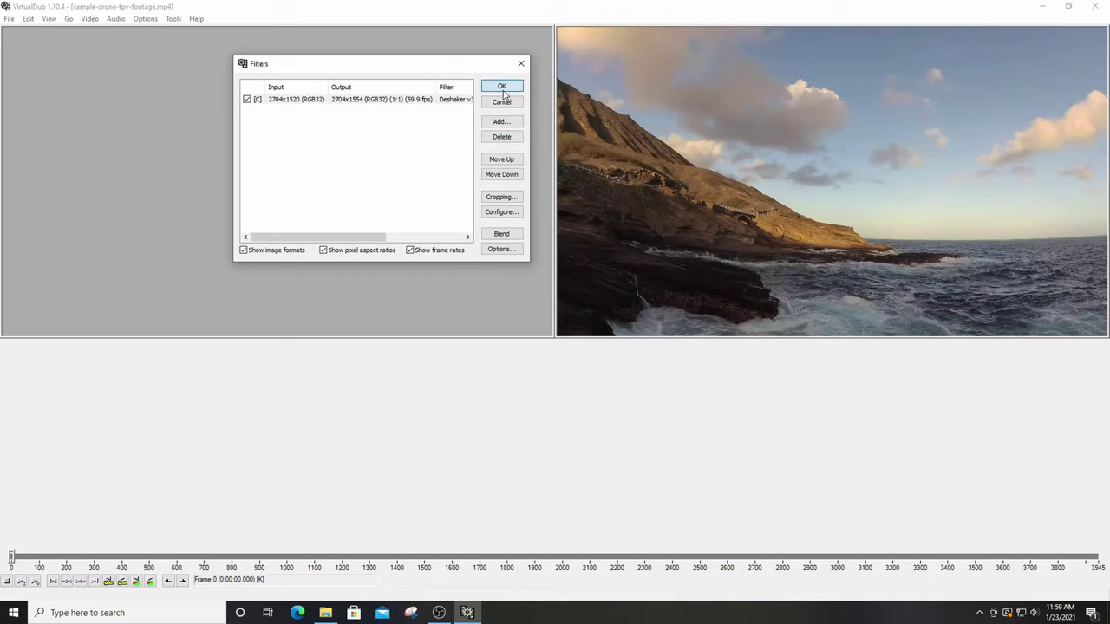
Apply the filter chain, start Deshaker's pass 1 run, and show the status window
left_click(502, 87)
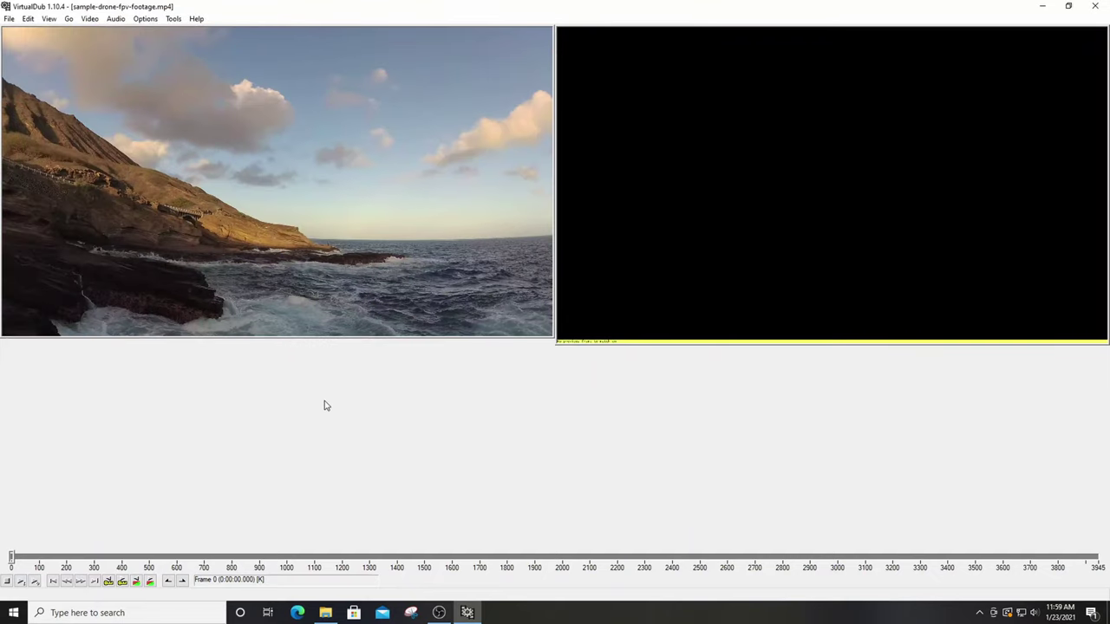
left_click(35, 582)
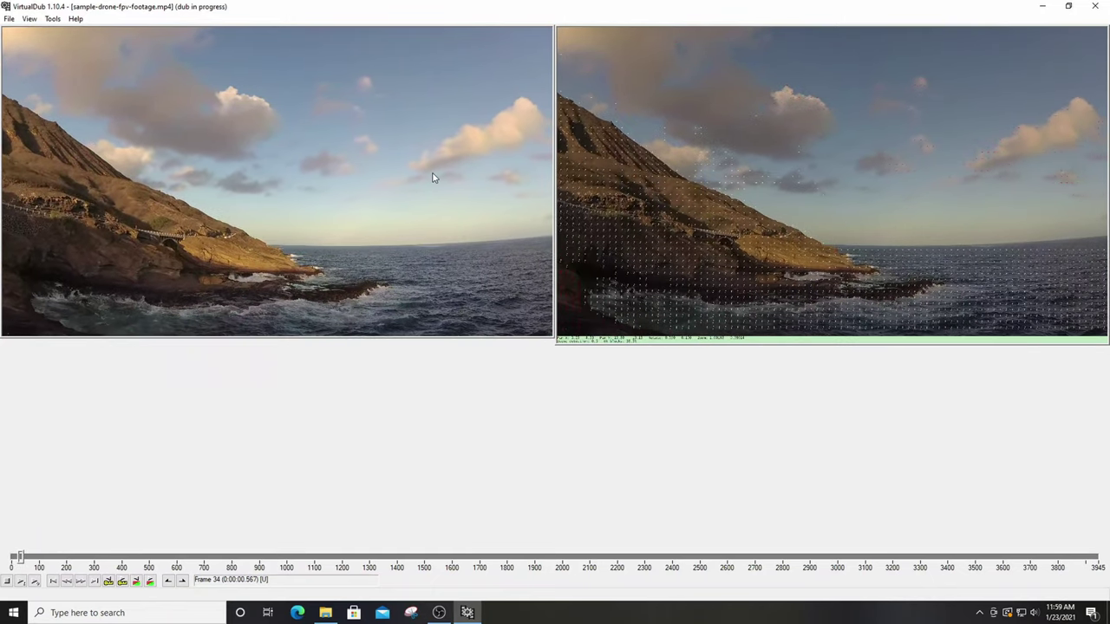
left_click(52, 19)
mouse_move(28, 18)
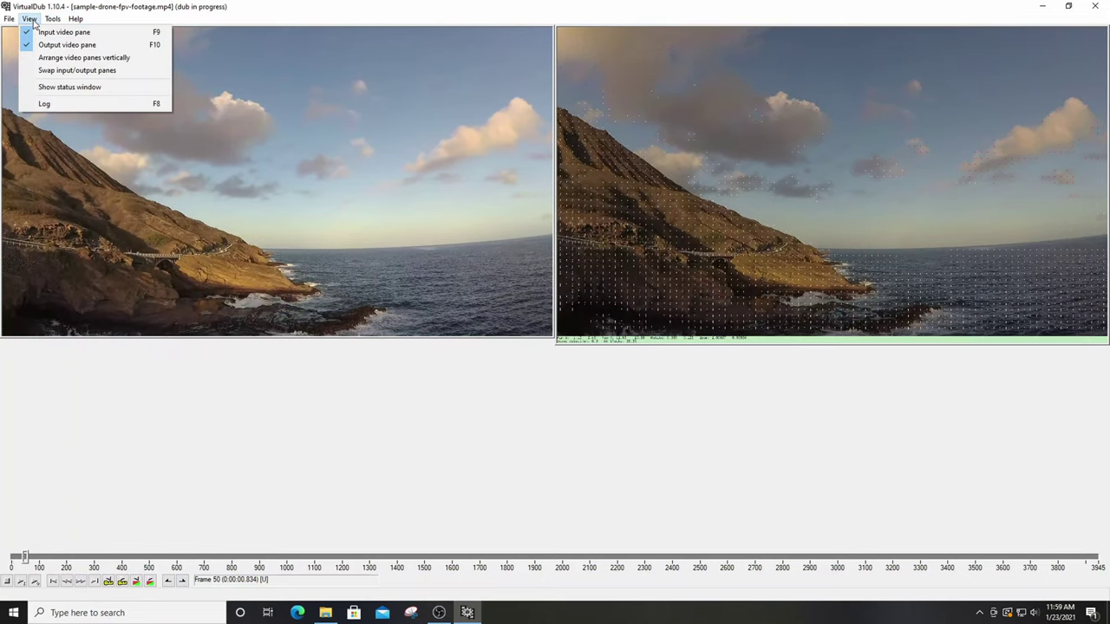
left_click(50, 87)
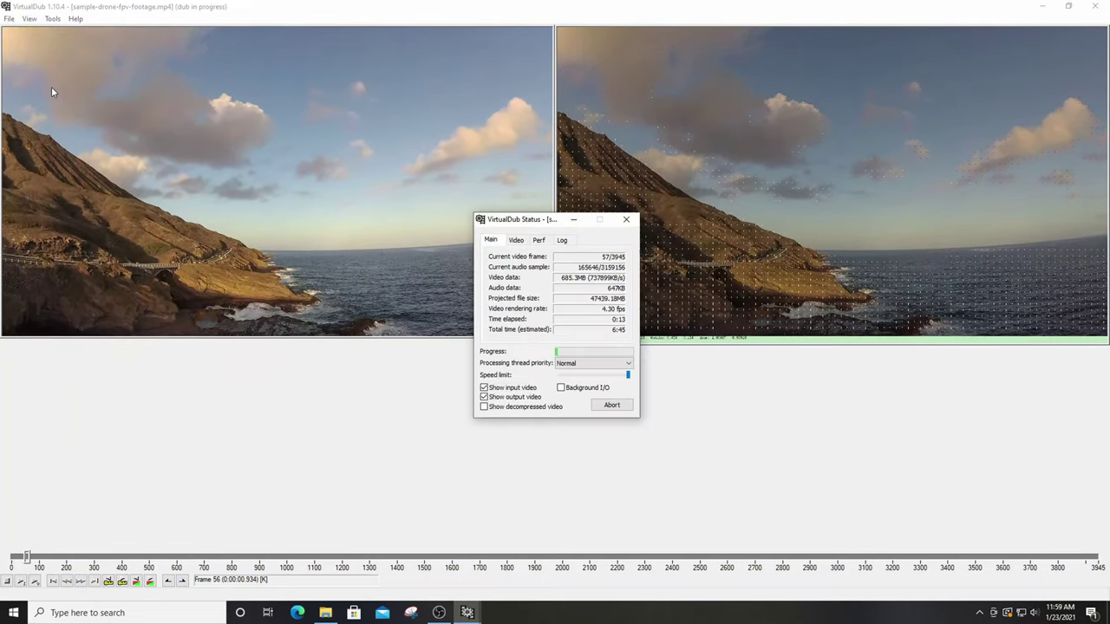
Move the status window to the top of the screen while pass 1 runs to frame 3944
mouse_move(545, 224)
left_mouse_down()
mouse_move(513, 228)
mouse_move(532, 221)
left_mouse_up()
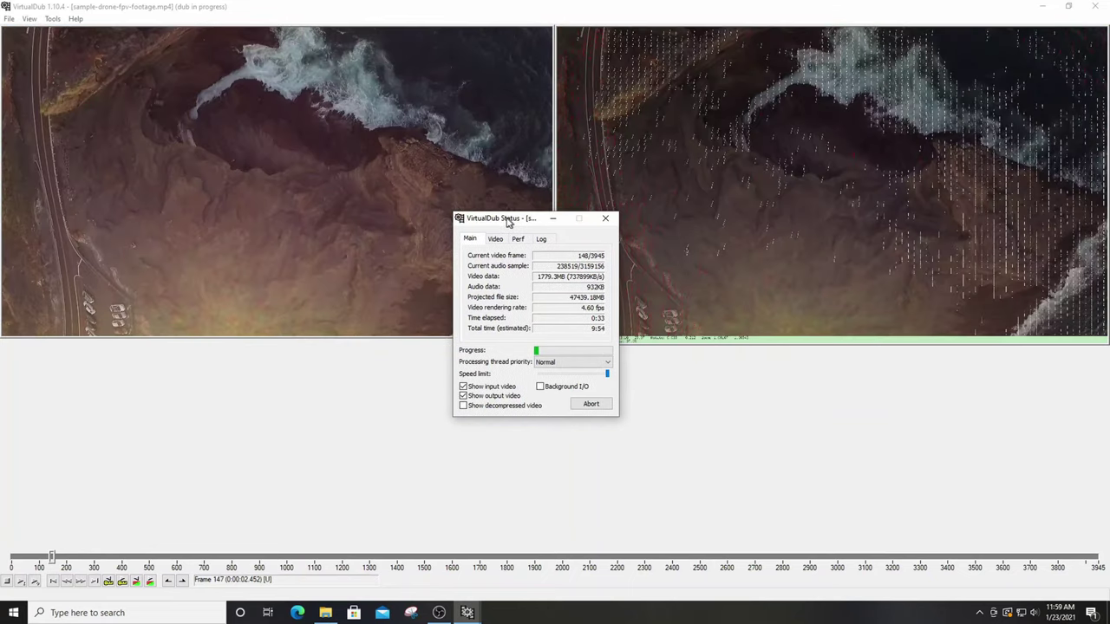
left_click_drag(516, 220, 453, 217)
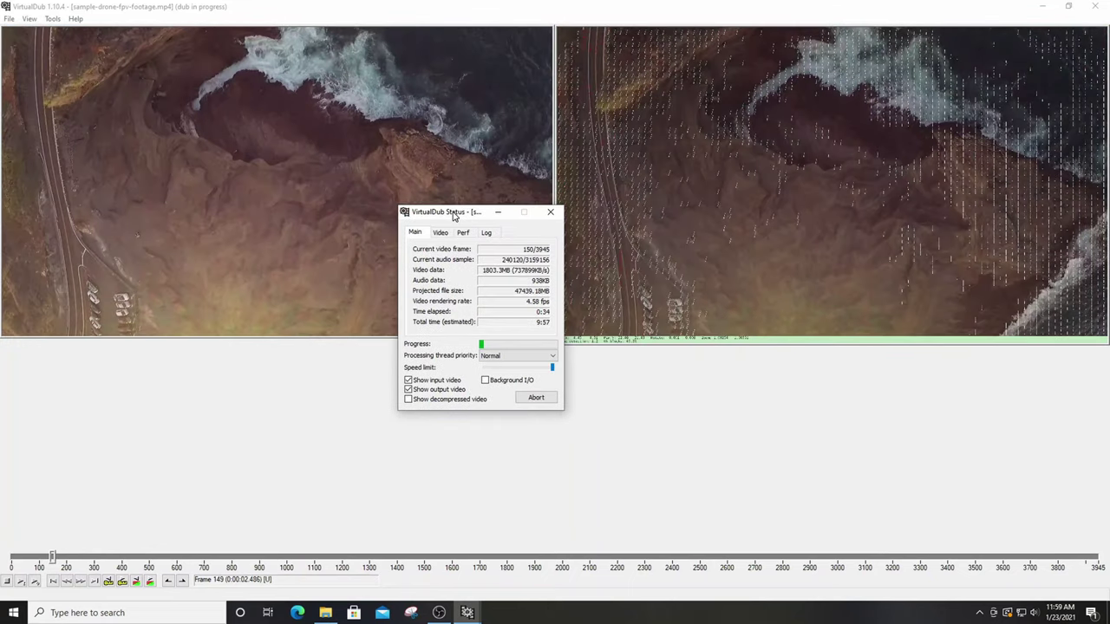
left_click_drag(453, 216, 437, 215)
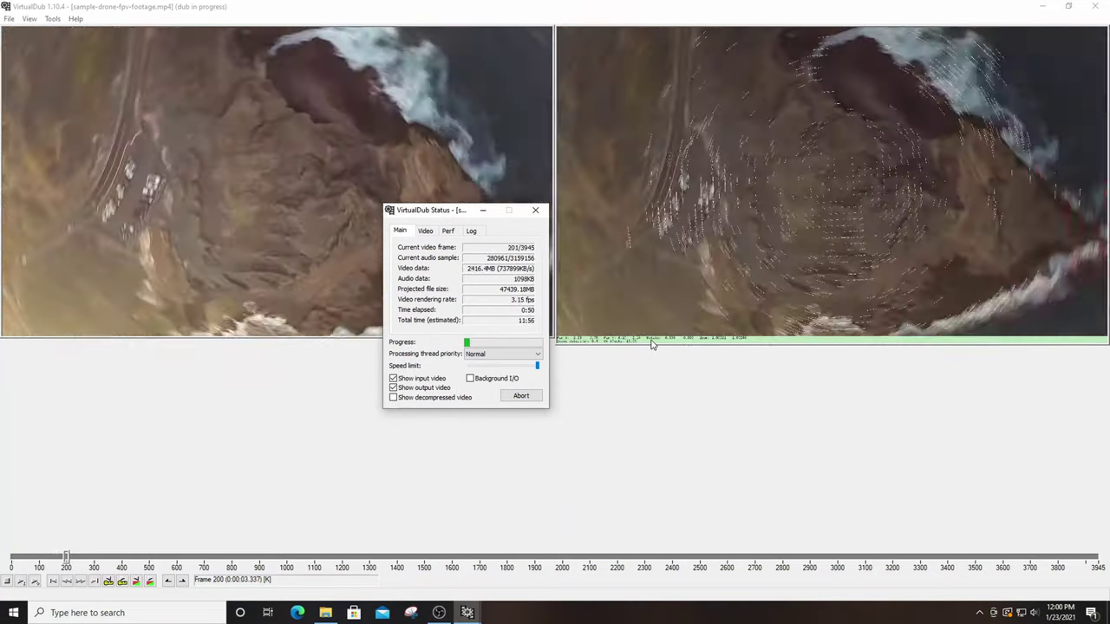
left_click_drag(452, 216, 537, 78)
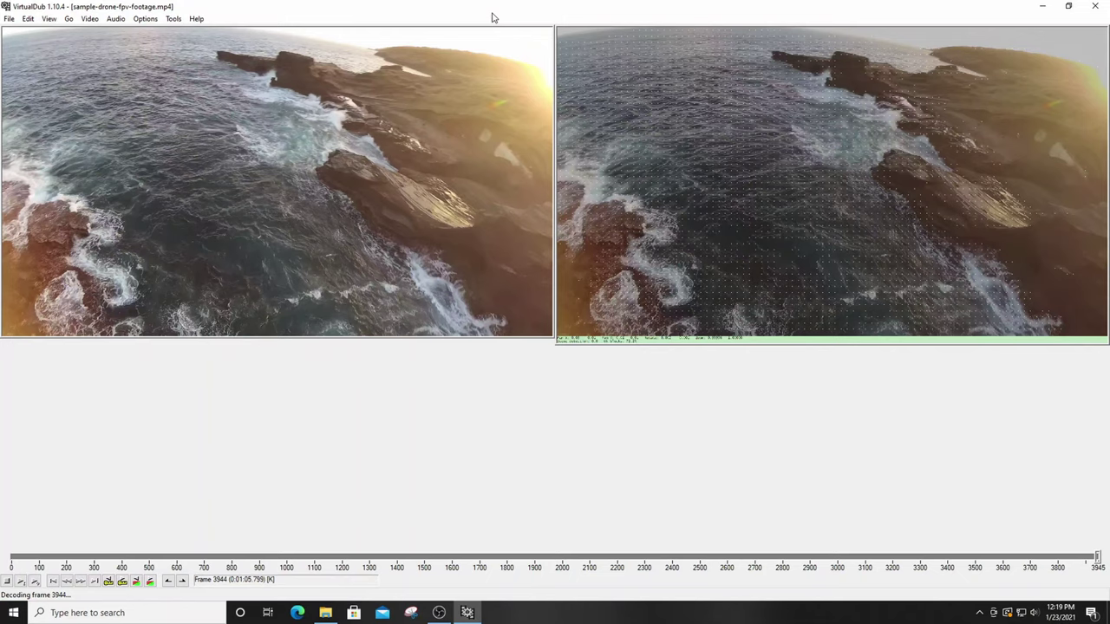
Check that x264vfw is still the selected video compression codec
key("ctrl+p")
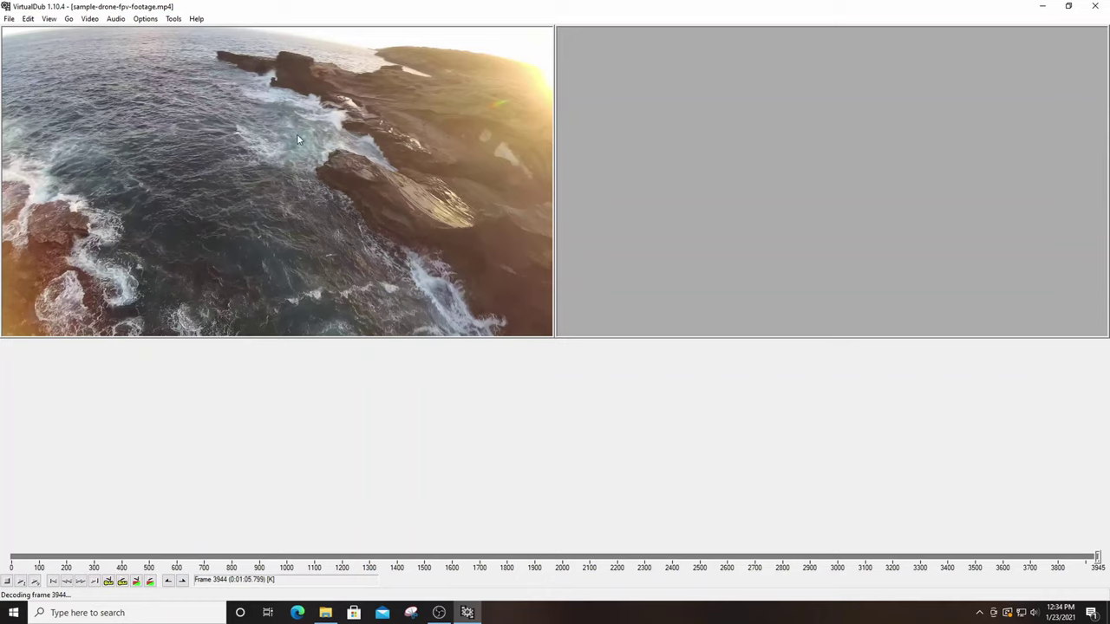
Open Deshaker's settings and set Pass 2 edge compensation to Adaptive zoom average + fixed zoom
left_click(89, 20)
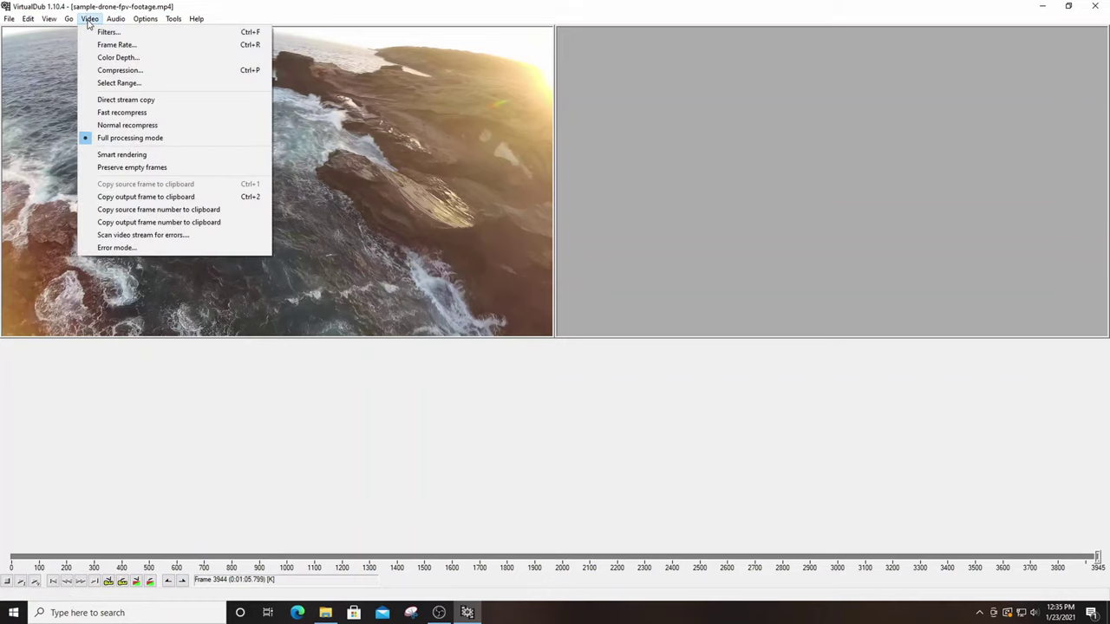
left_click(92, 34)
left_click(147, 82)
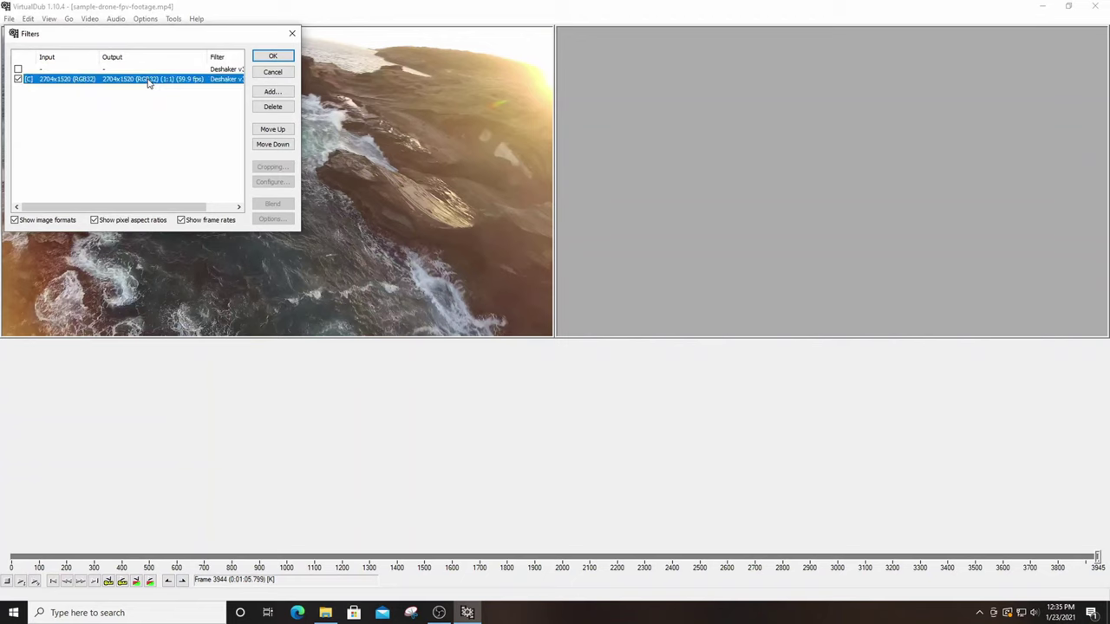
double_click(148, 83)
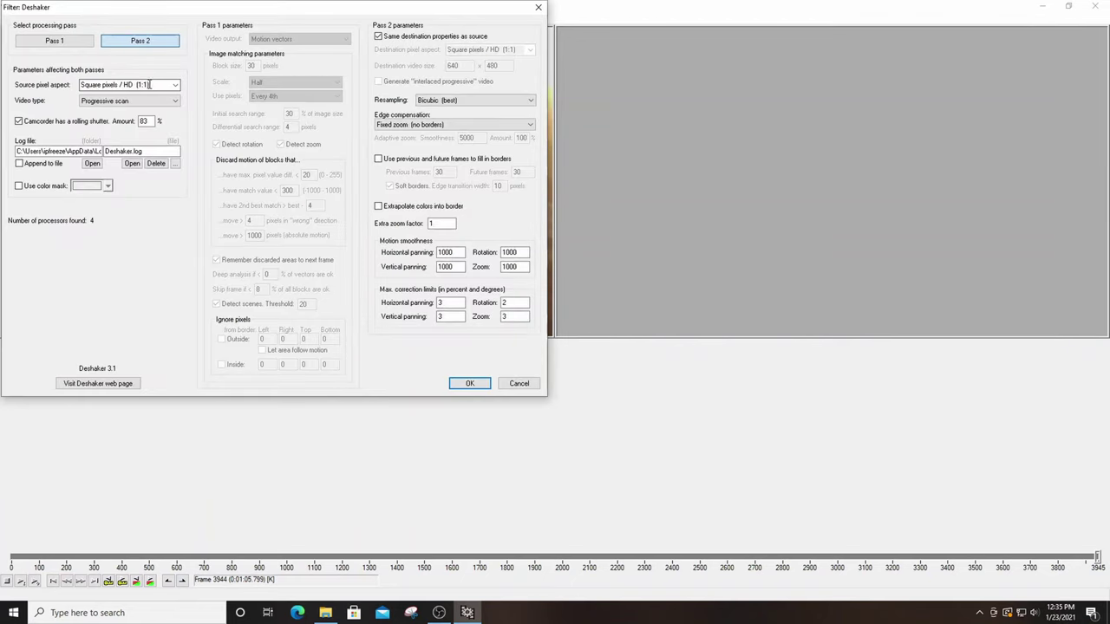
left_click_drag(261, 15, 538, 80)
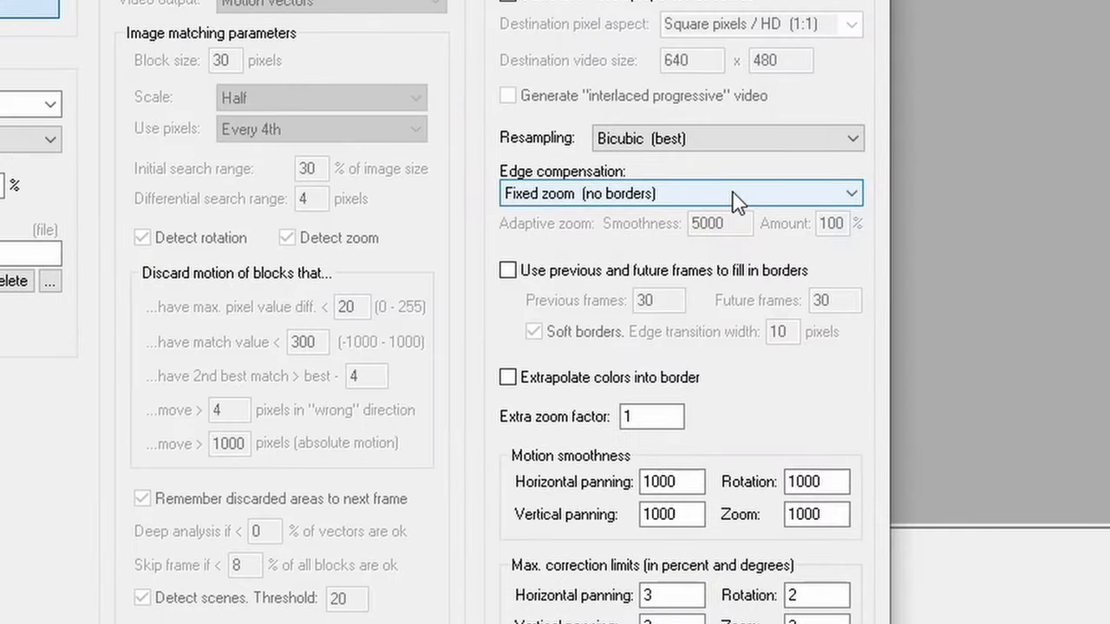
left_click(752, 191)
left_click(738, 289)
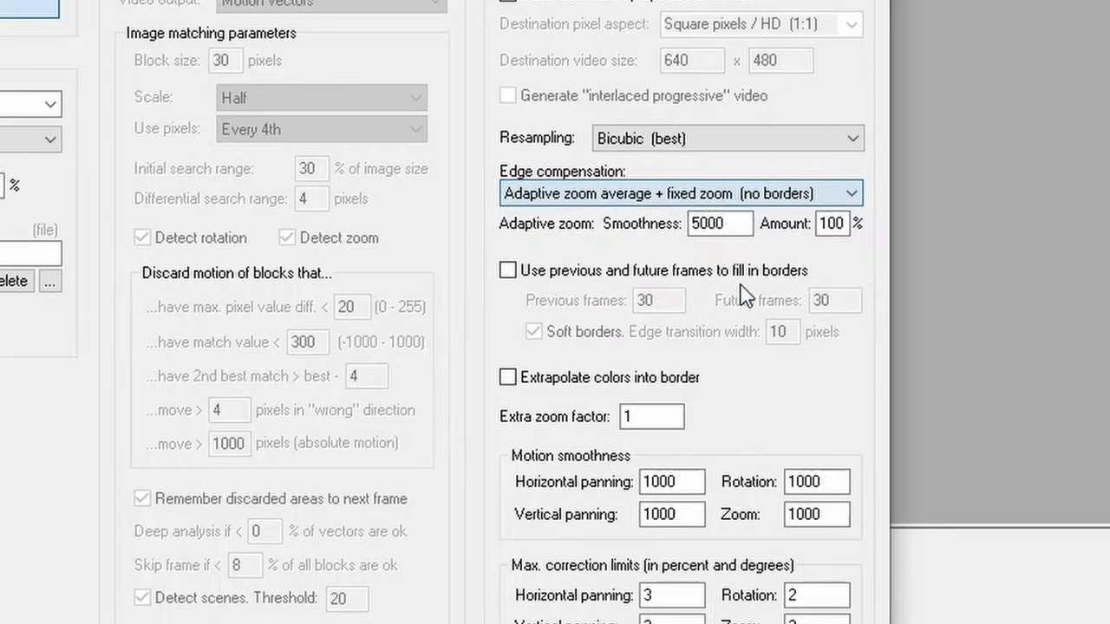